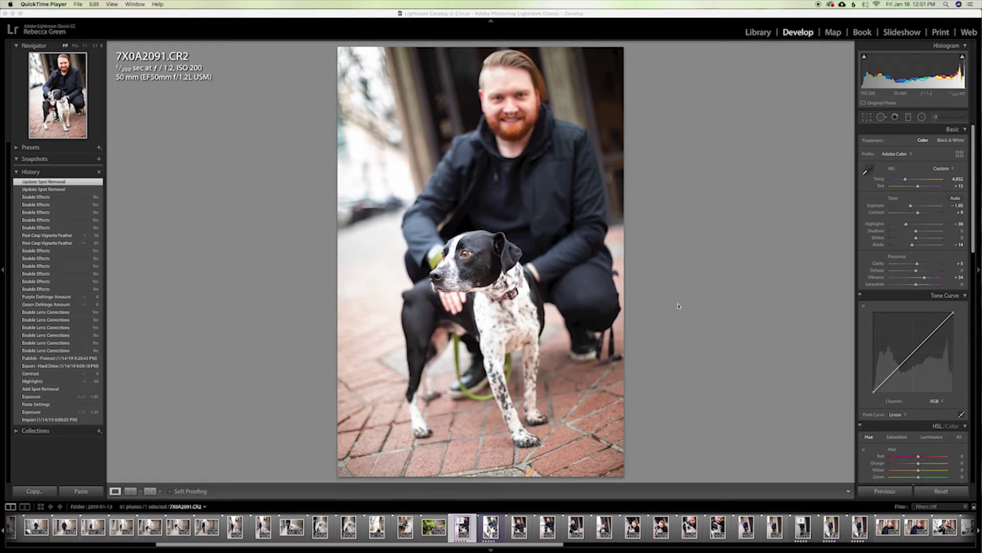
Compare the finished edit of 7X0A2091.CR2 with its virtual copy, ending on the virtual copy
click(502, 527)
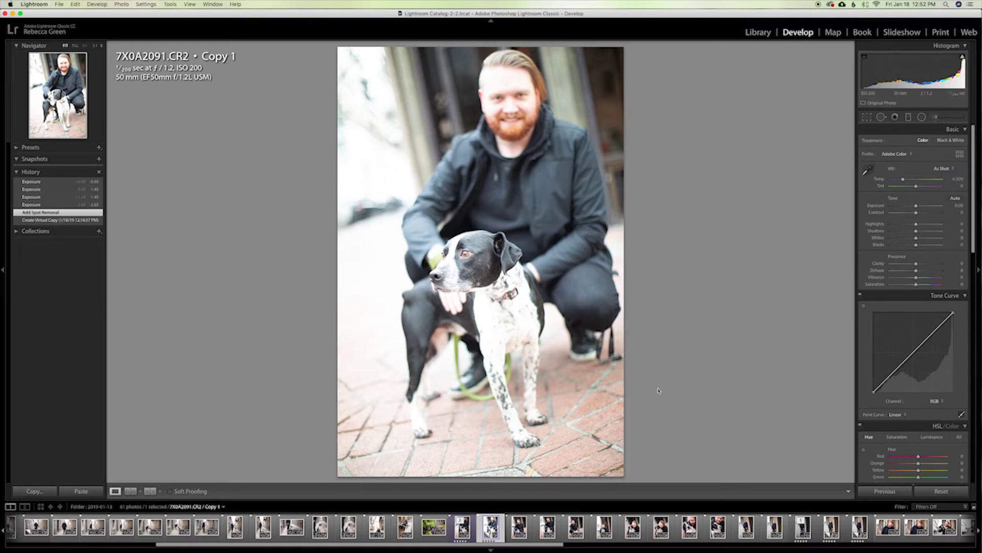
click(472, 529)
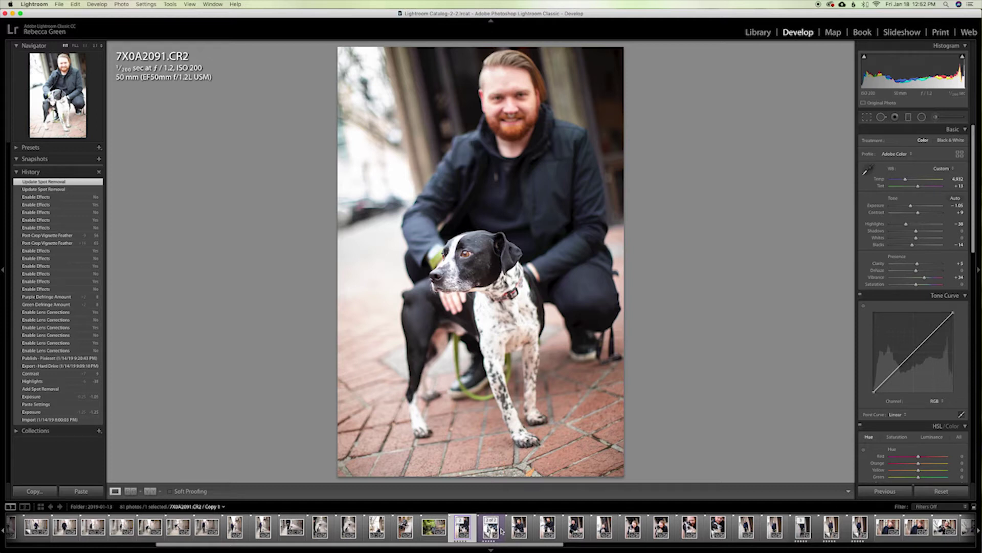
click(501, 530)
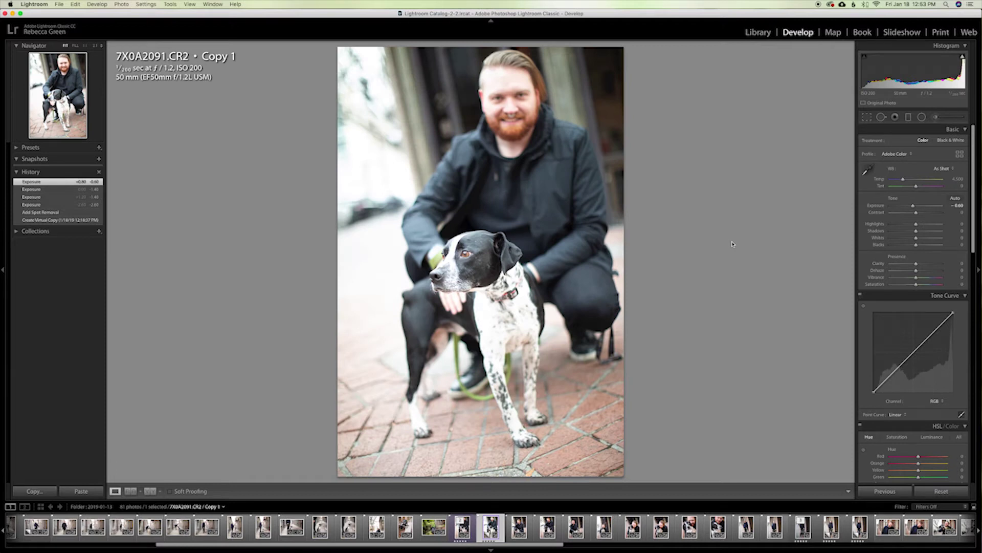
Set the virtual copy's exposure to −1.05 and highlights to −38, comparing the result with the initial virtual copy state
drag(912, 206, 911, 209)
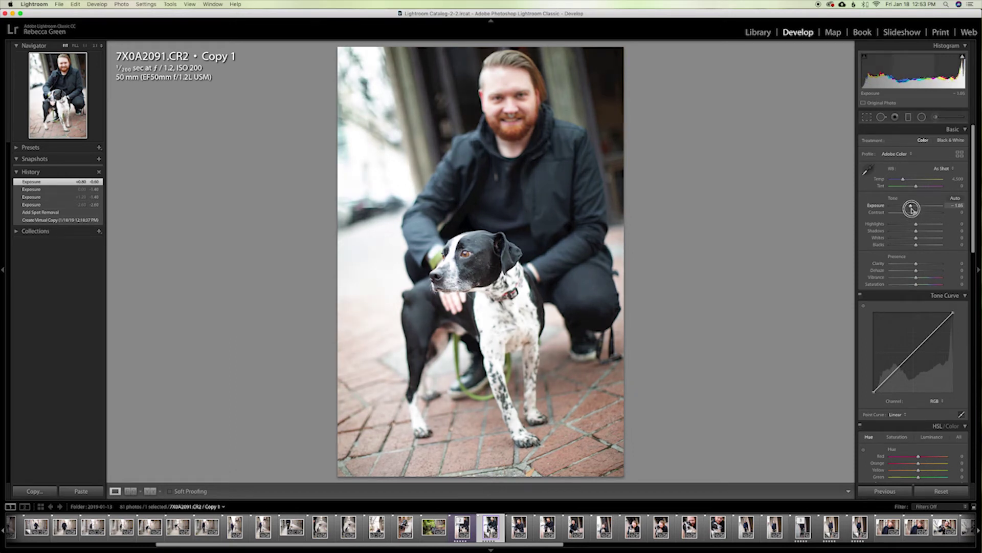
drag(911, 209, 913, 211)
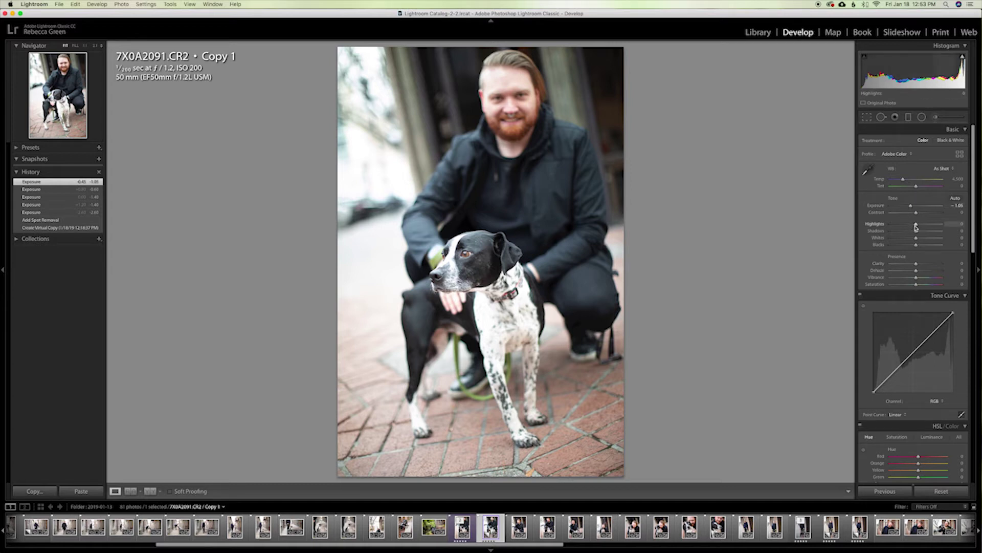
click(916, 226)
drag(916, 225, 910, 228)
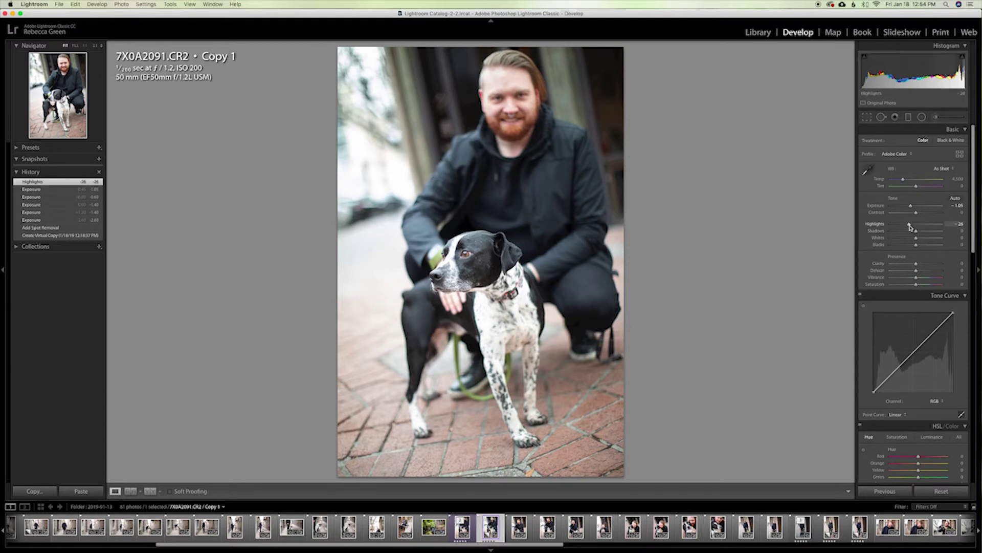
drag(909, 226, 906, 227)
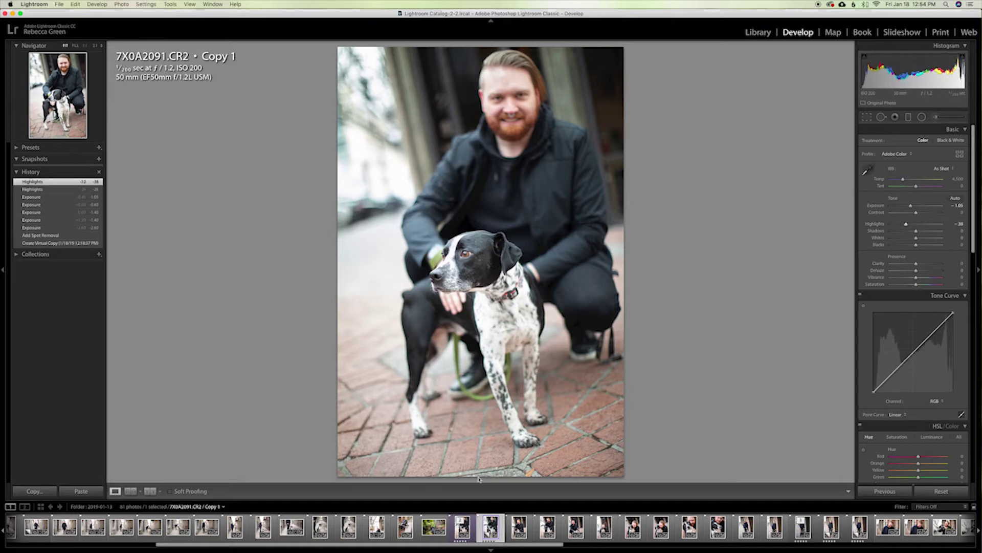
click(49, 244)
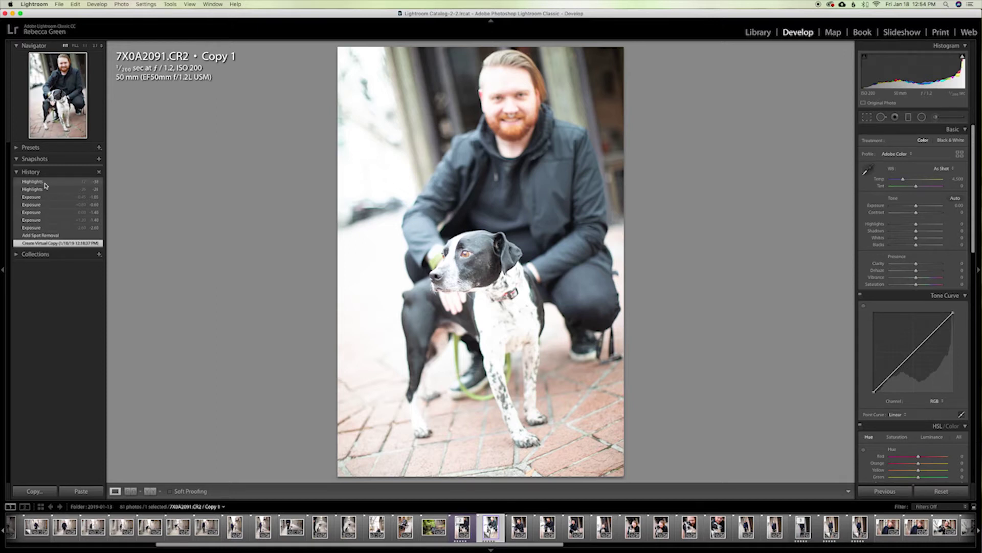
click(46, 182)
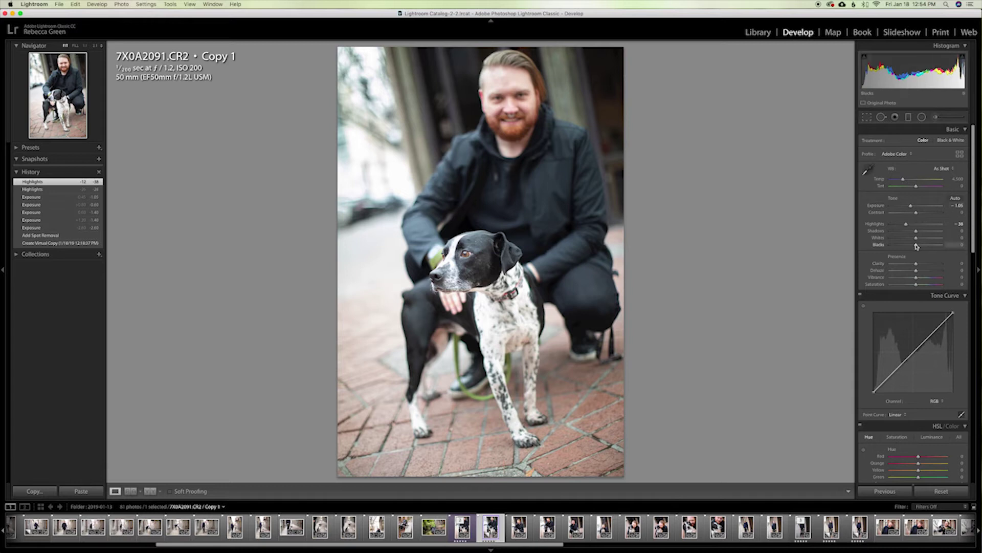
Set the blacks to −14 and warm the white balance temperature to 4,927, comparing against the initial history state
drag(916, 247, 913, 248)
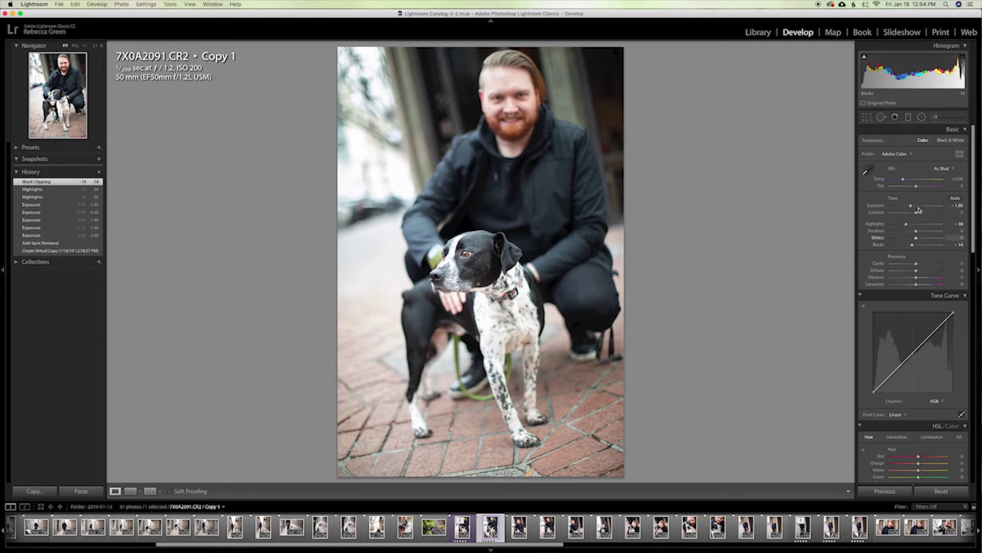
drag(903, 179, 904, 180)
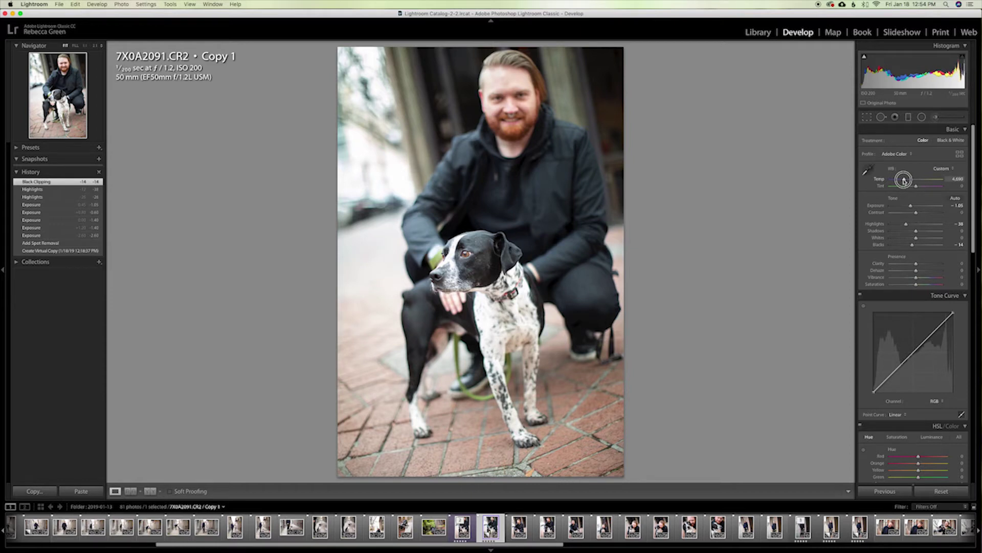
drag(904, 180, 905, 180)
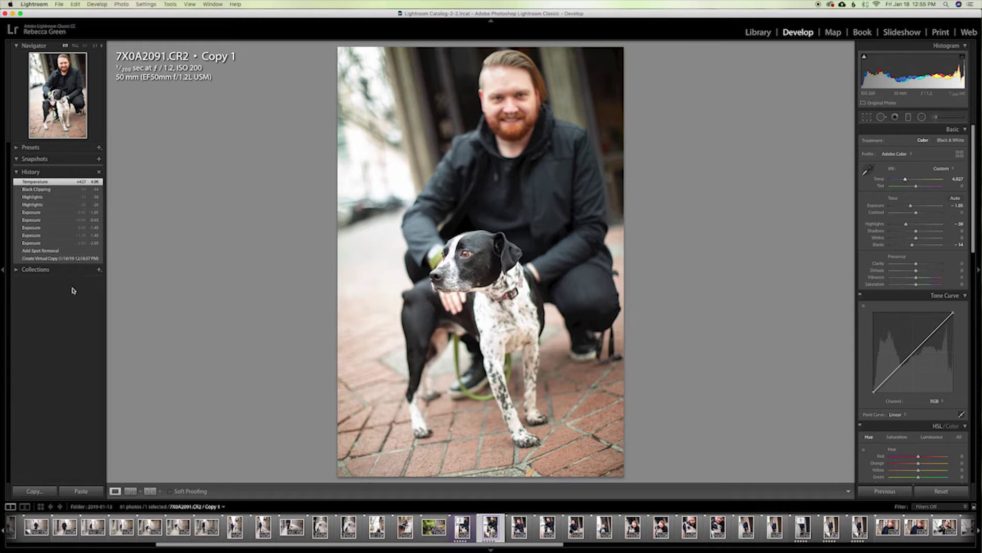
click(42, 258)
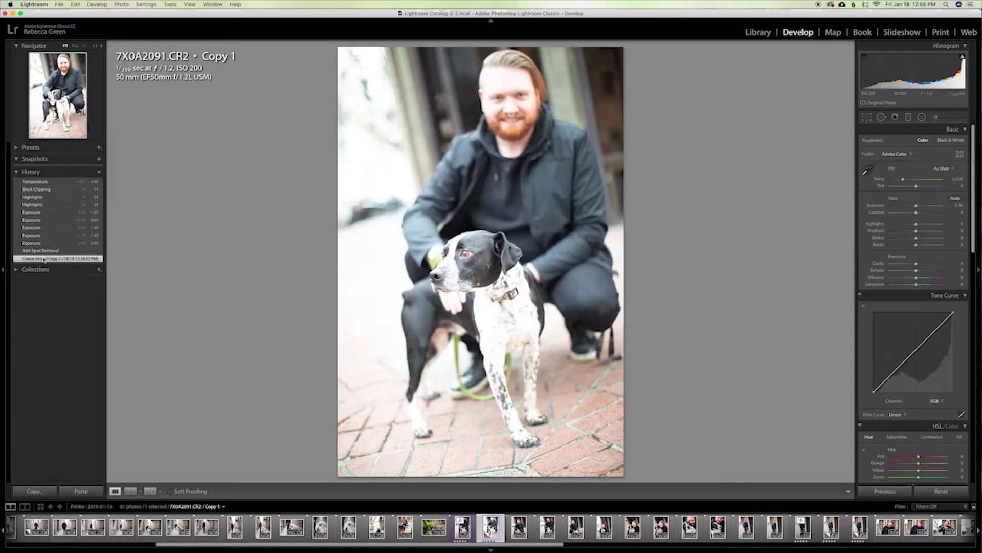
click(48, 182)
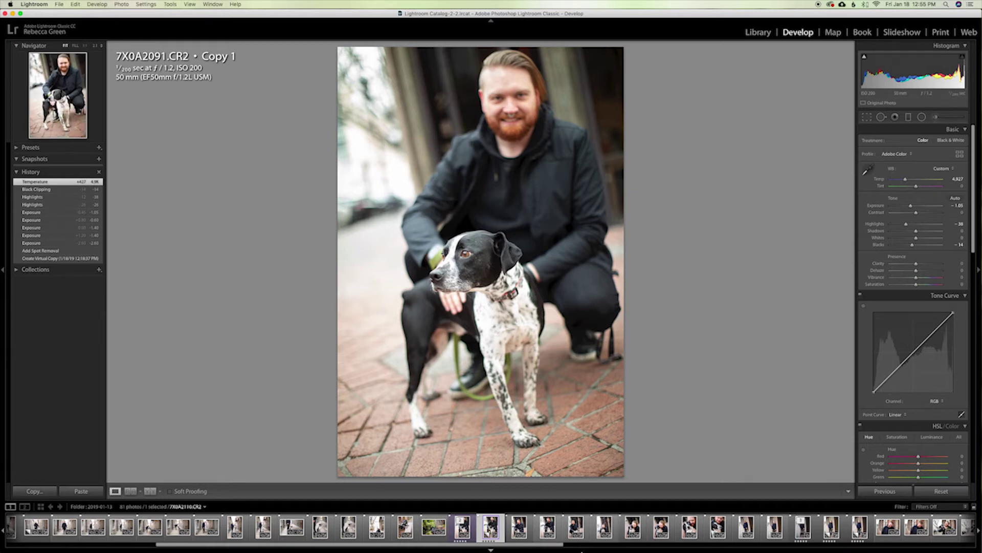
Check the colours of photo 7X0A2059.CR2 for reference and set the 7X0A2091 virtual copy's tint to +14
click(358, 528)
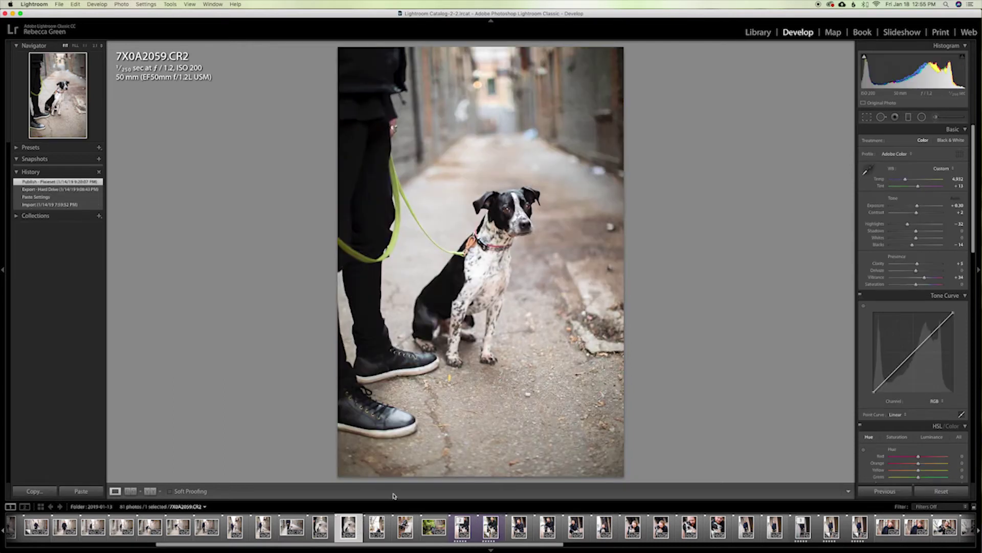
click(503, 525)
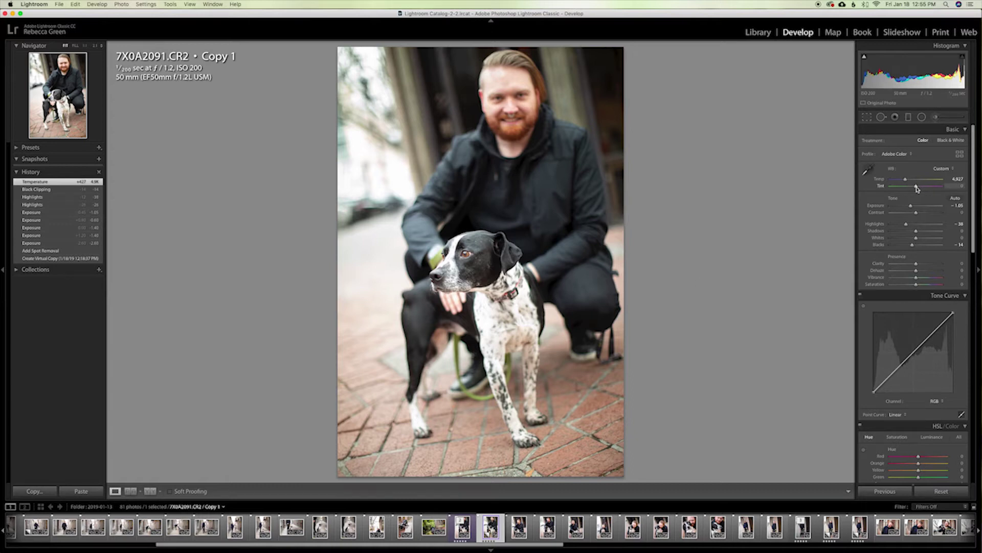
drag(916, 189, 918, 188)
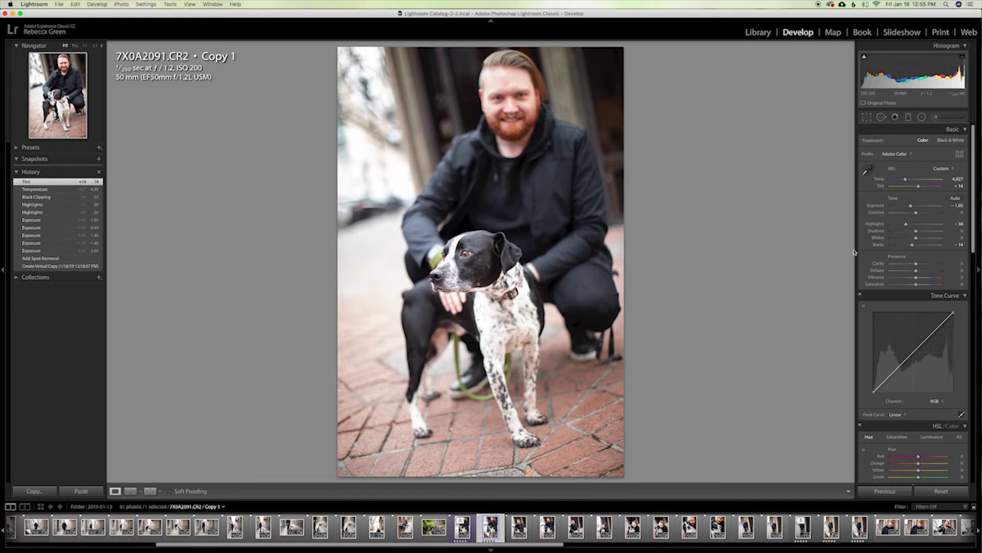
Set the virtual copy's contrast to +6 and lower its highlights to −40
drag(916, 212, 919, 215)
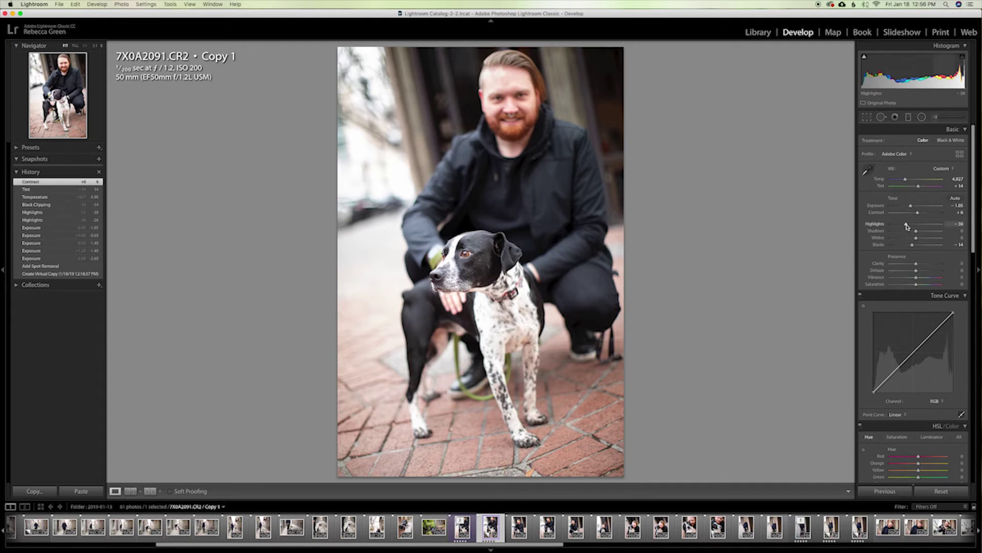
drag(906, 225, 906, 226)
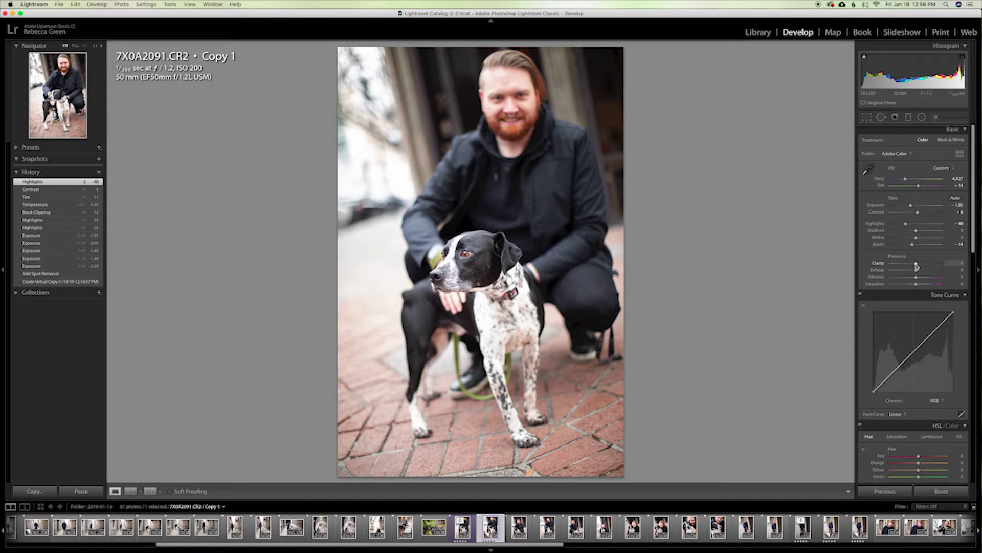
Set the clarity to +6 and compare the photo before and after that change
drag(916, 266, 918, 265)
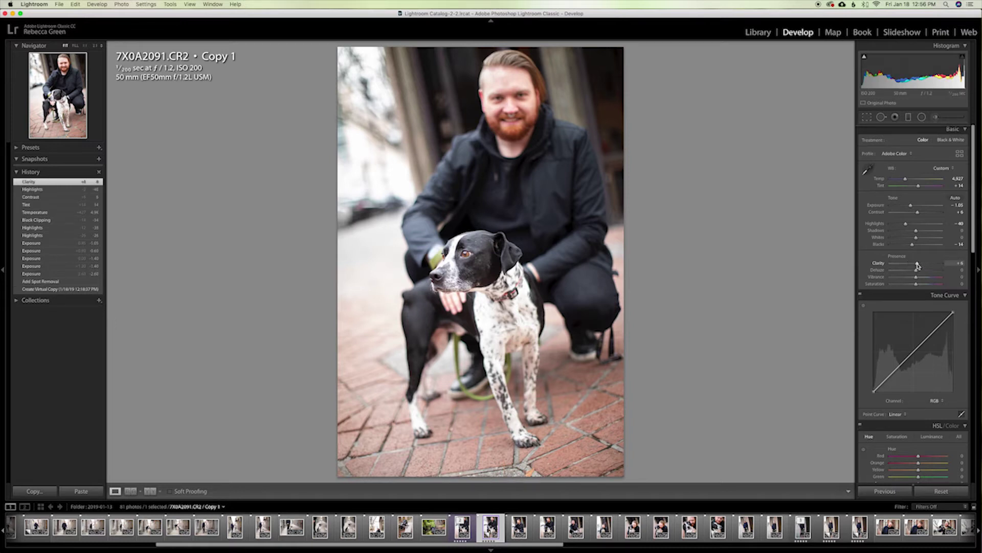
click(31, 190)
click(34, 183)
Raise the vibrance in stages to +43, comparing the photo with earlier history states along the way
click(917, 279)
drag(917, 279, 924, 279)
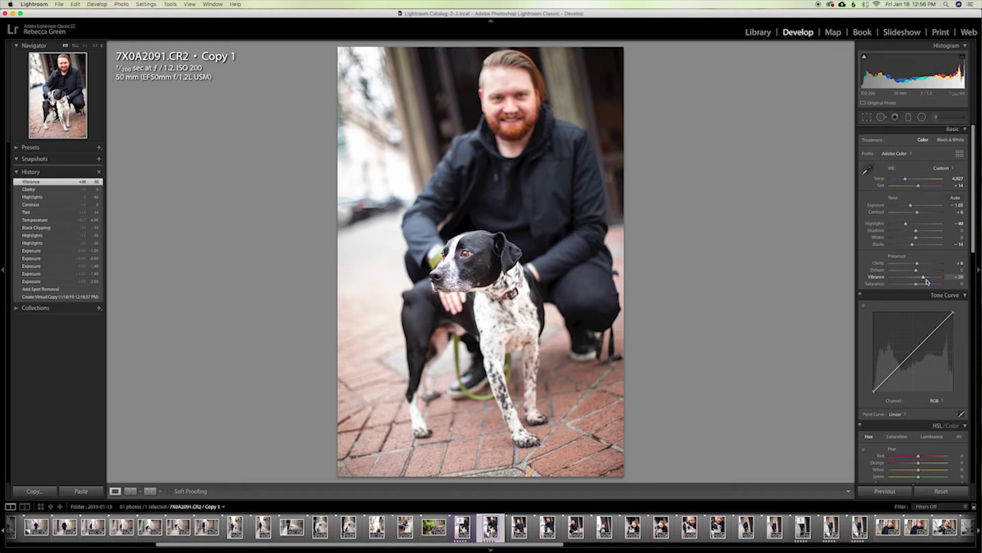
drag(925, 279, 926, 280)
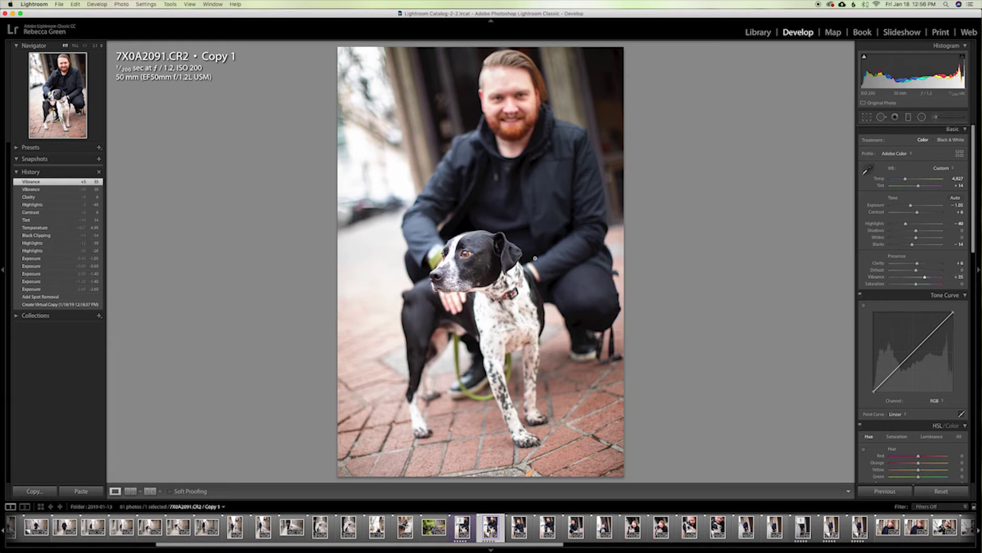
click(46, 191)
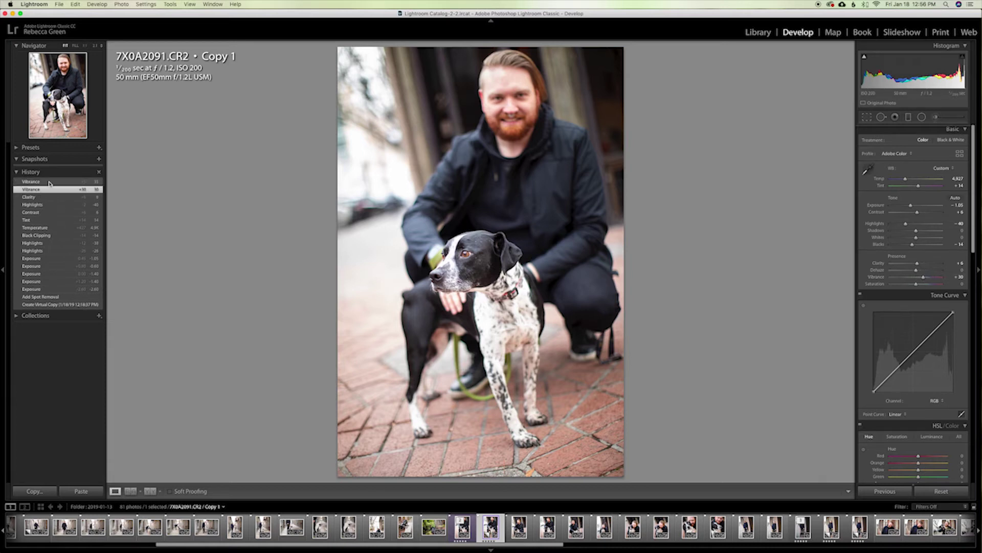
click(50, 182)
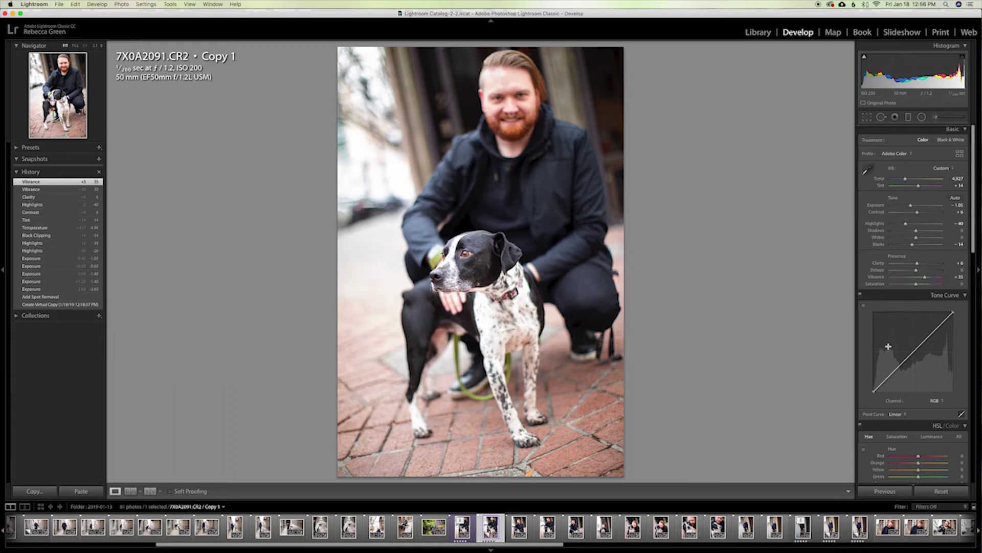
drag(925, 278, 926, 278)
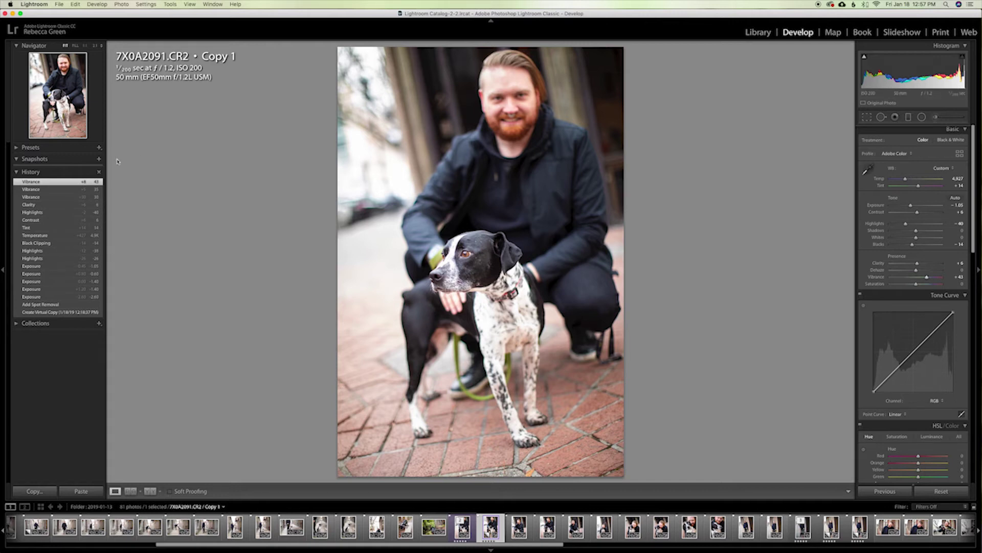
click(34, 205)
click(42, 182)
Sharpen the photo with amount 75, radius 1.7, detail 50 and masking 49, and compare it with the unsharpened state
scroll(934, 335, down, 5)
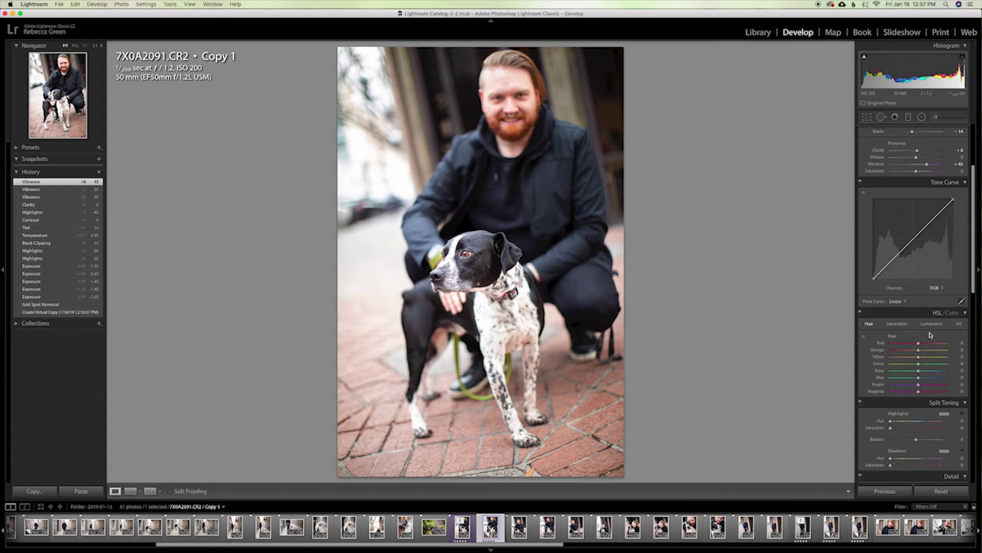
scroll(930, 335, down, 2)
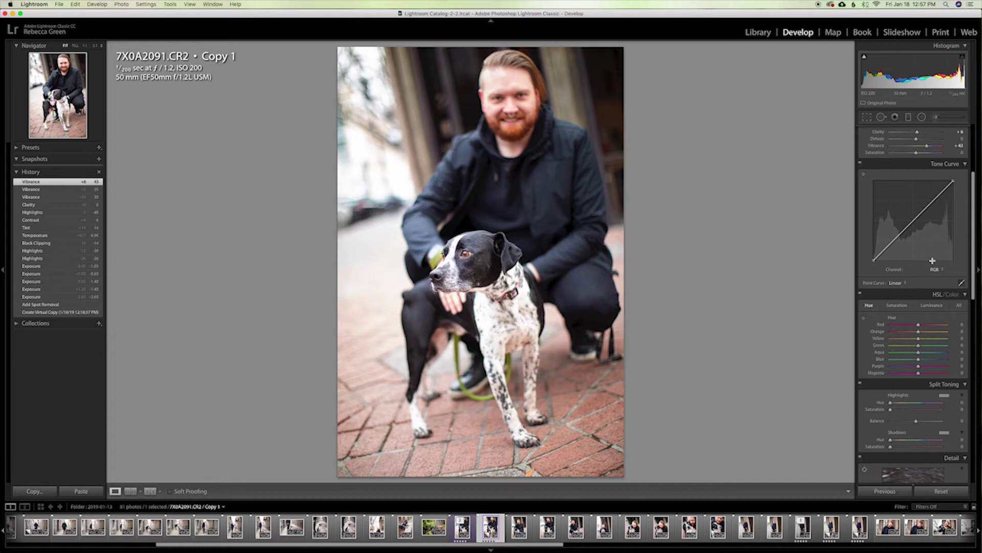
scroll(935, 275, down, 2)
scroll(934, 276, down, 2)
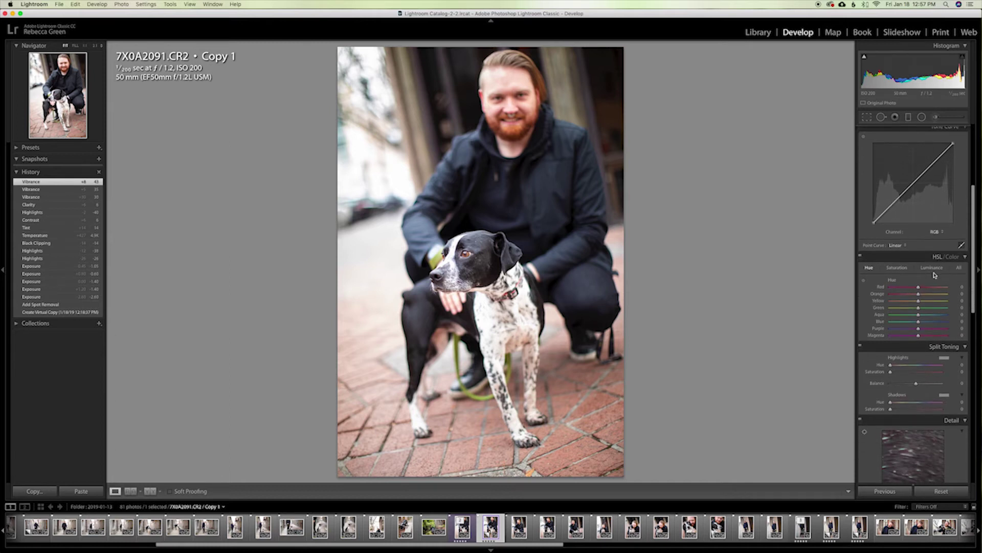
scroll(934, 276, down, 2)
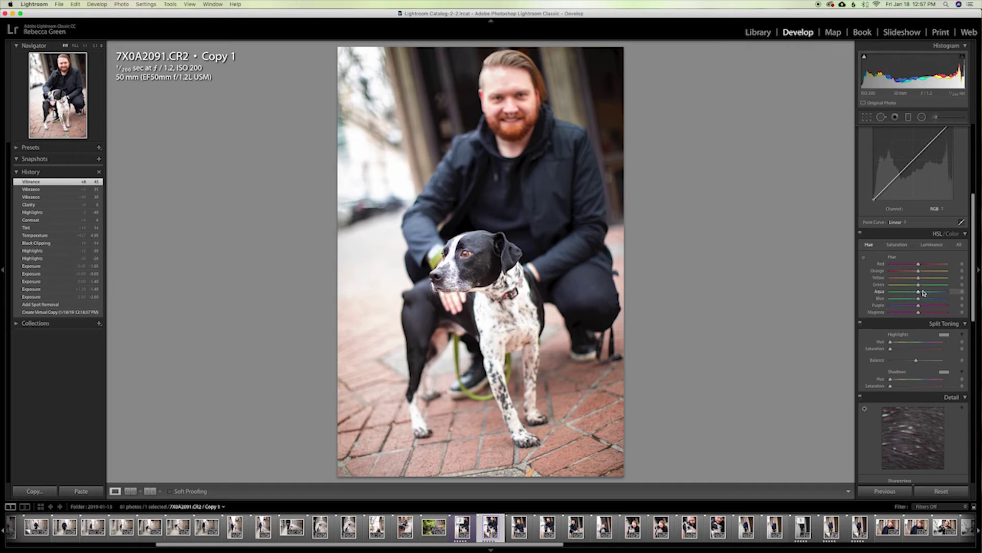
scroll(881, 334, down, 1)
scroll(881, 335, down, 6)
scroll(881, 335, down, 3)
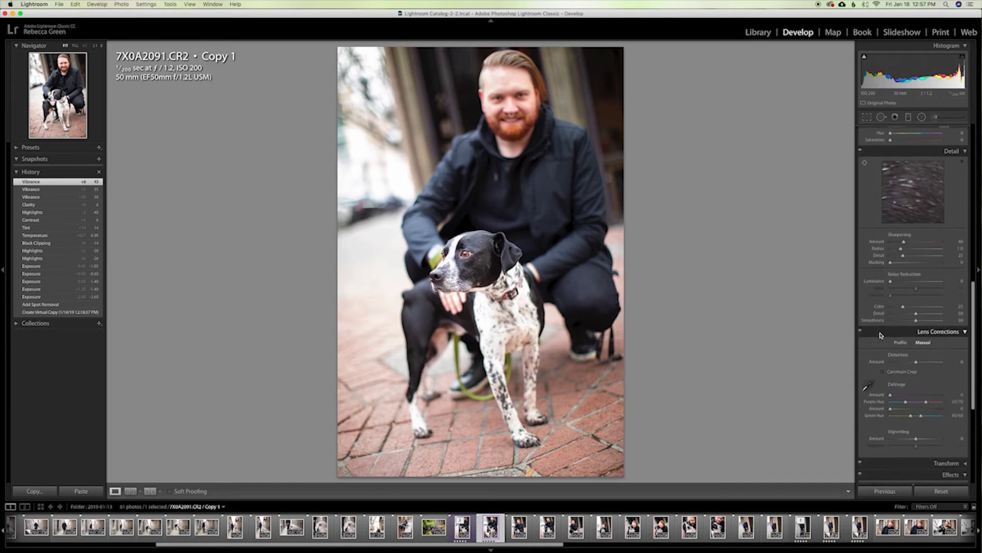
scroll(881, 335, down, 1)
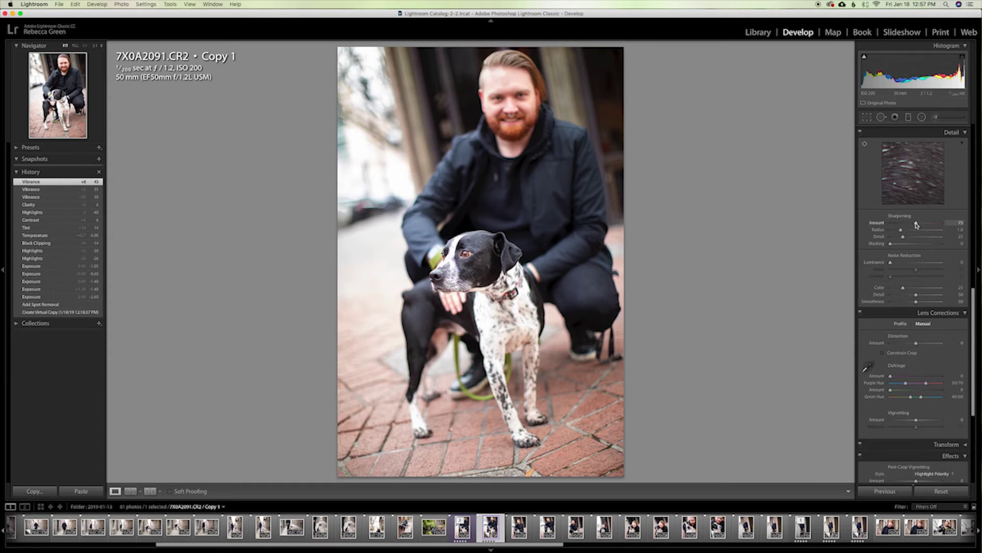
click(916, 229)
click(916, 236)
click(916, 243)
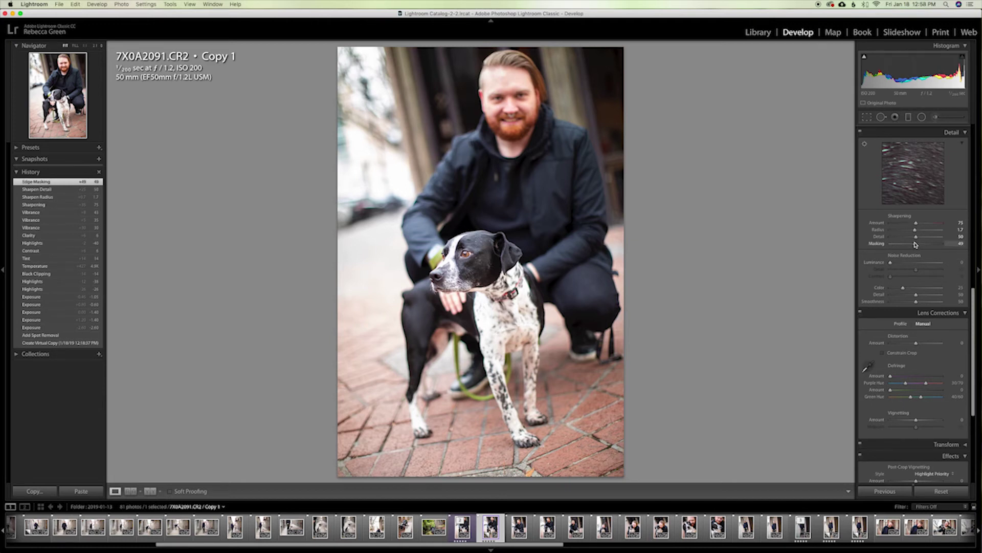
click(36, 212)
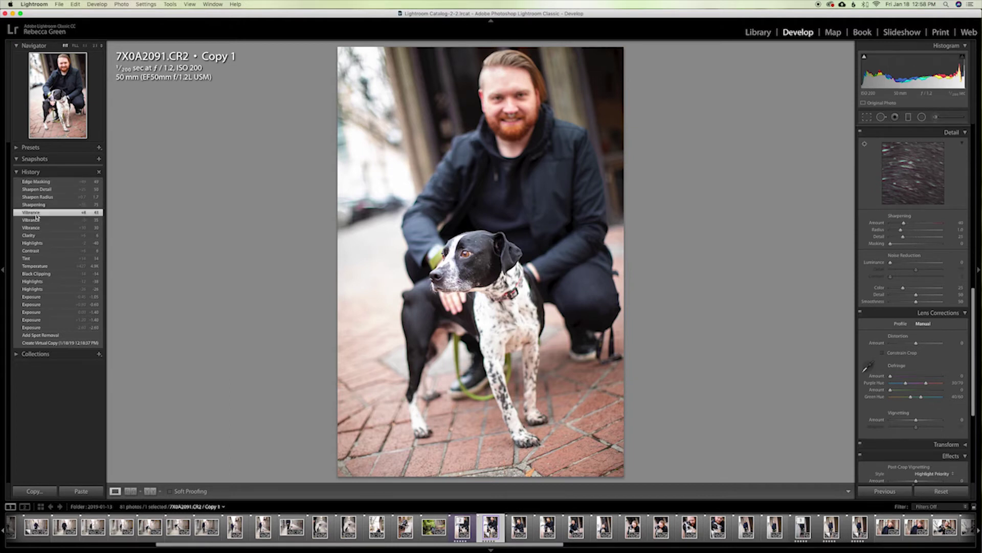
click(38, 182)
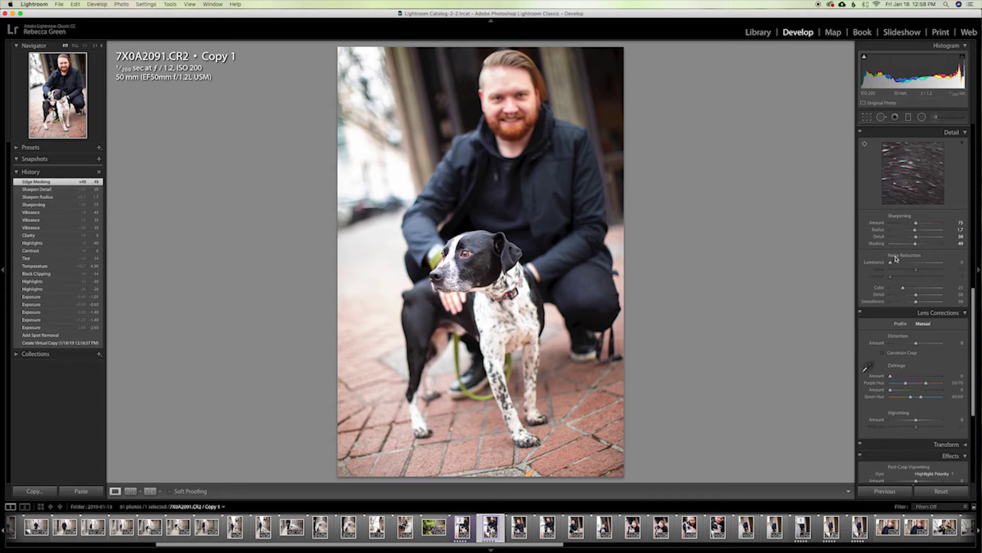
Set noise reduction luminance to 51, its contrast to 50 and color to 50, and compare the photo with its pre-sharpening state
drag(910, 261, 916, 262)
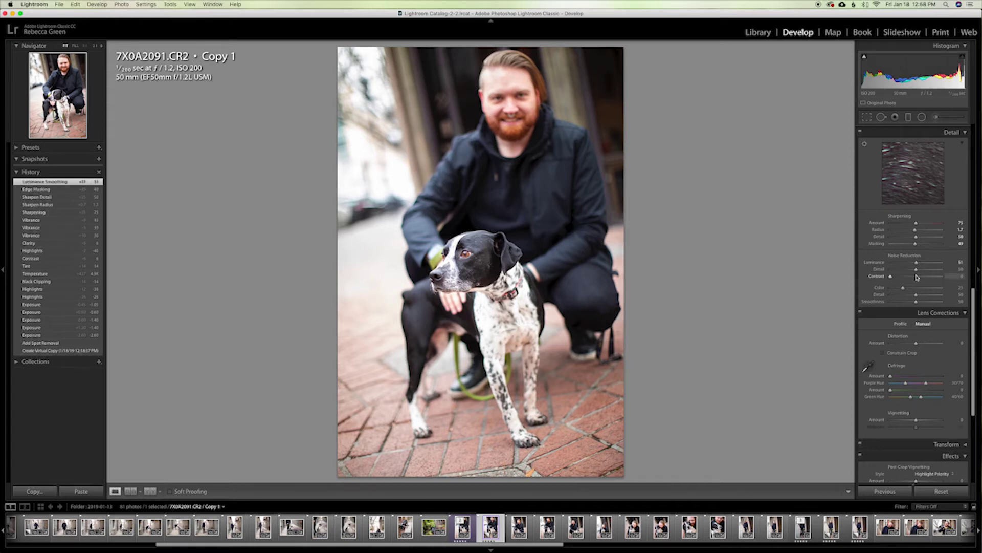
click(917, 277)
click(916, 287)
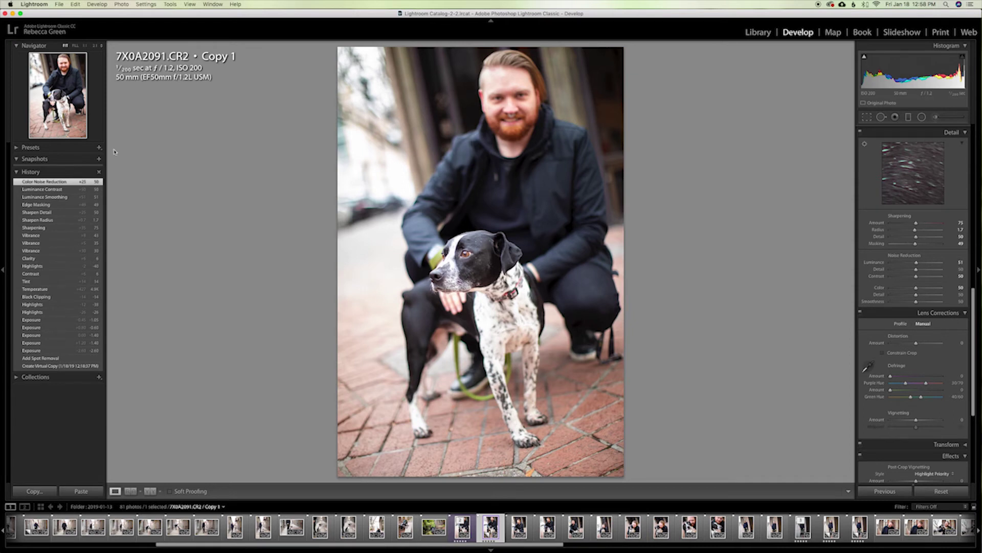
click(36, 236)
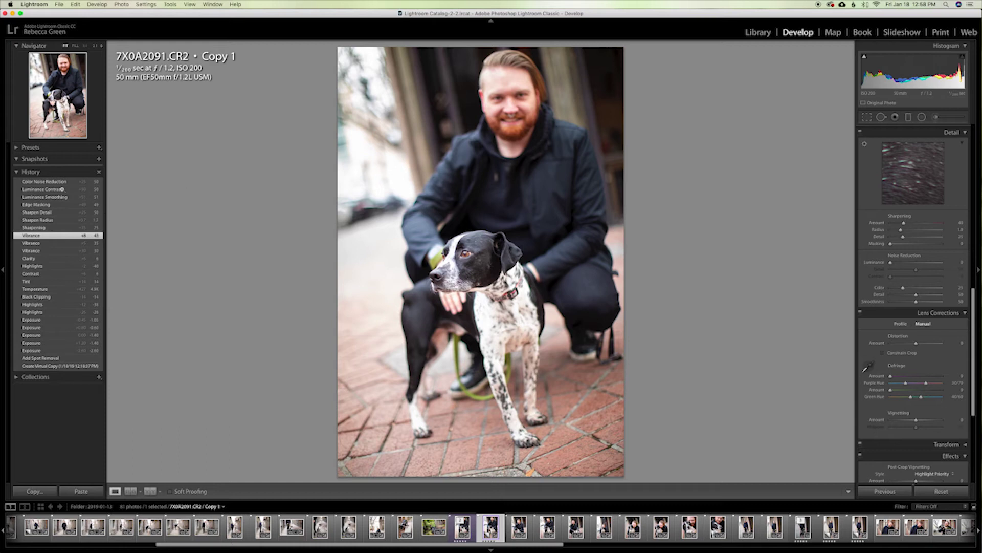
click(61, 183)
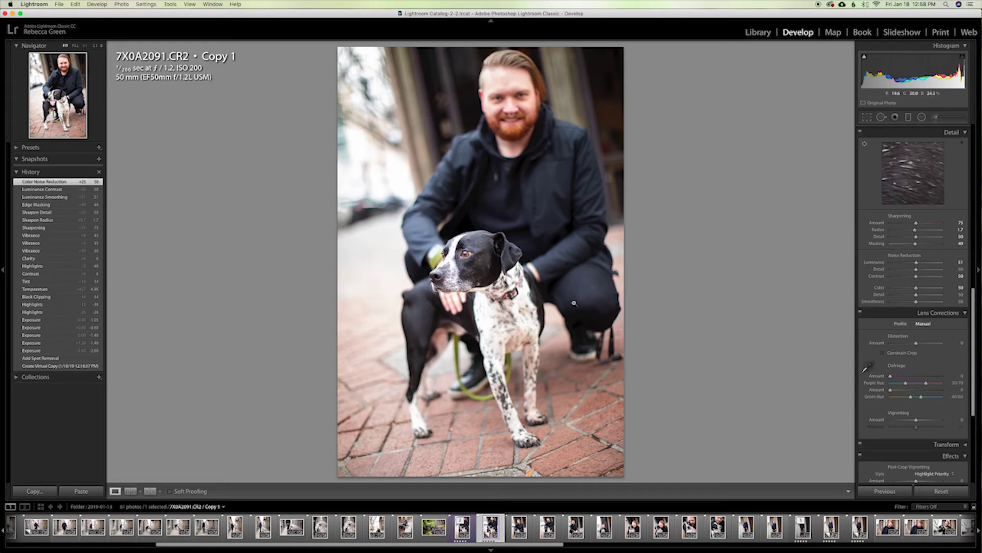
Examine the dog's face close up before and after the sharpening and noise reduction, and return to the full photo view
click(482, 260)
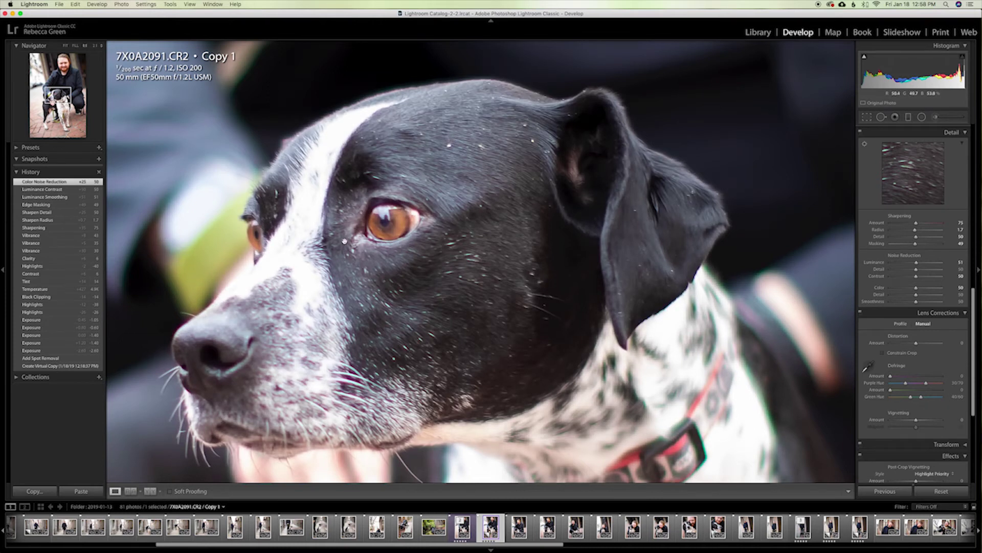
click(39, 236)
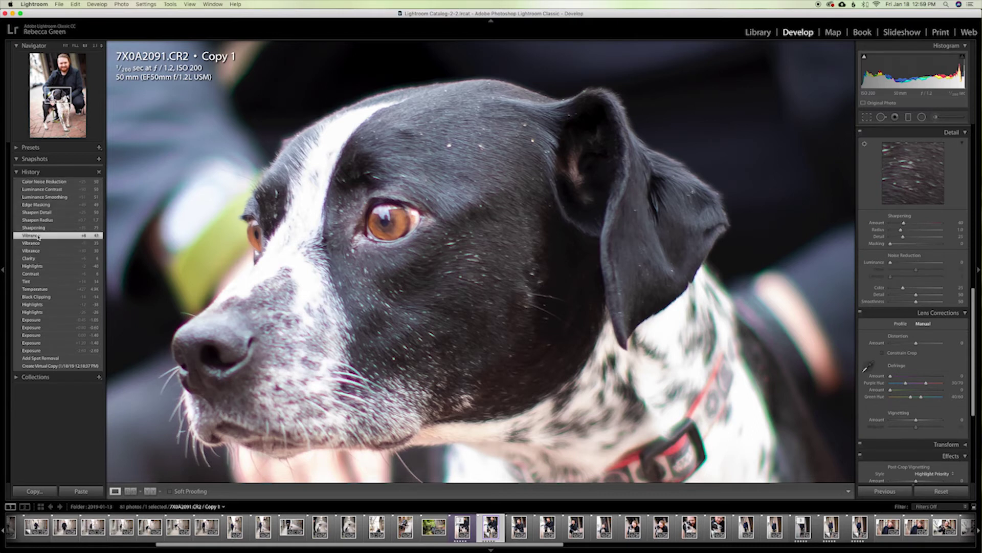
click(56, 182)
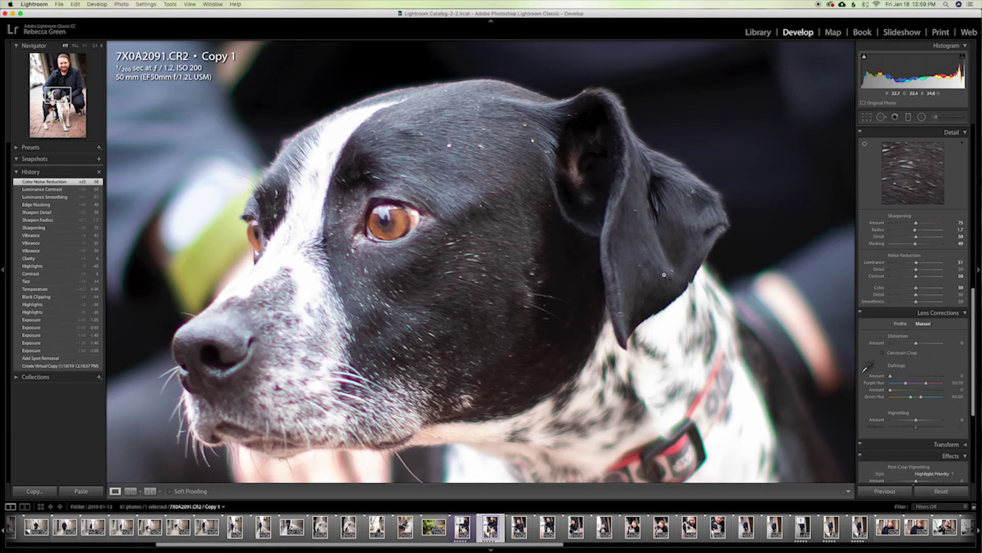
click(650, 273)
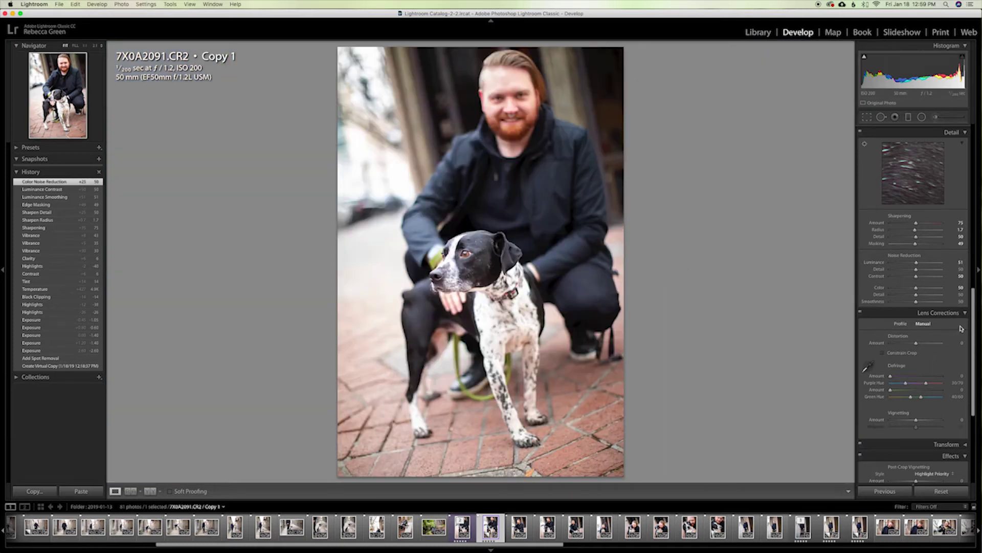
Switch the lens profile correction on and off again, and turn on Constrain Crop in the manual lens corrections
scroll(961, 327, down, 3)
scroll(961, 326, down, 1)
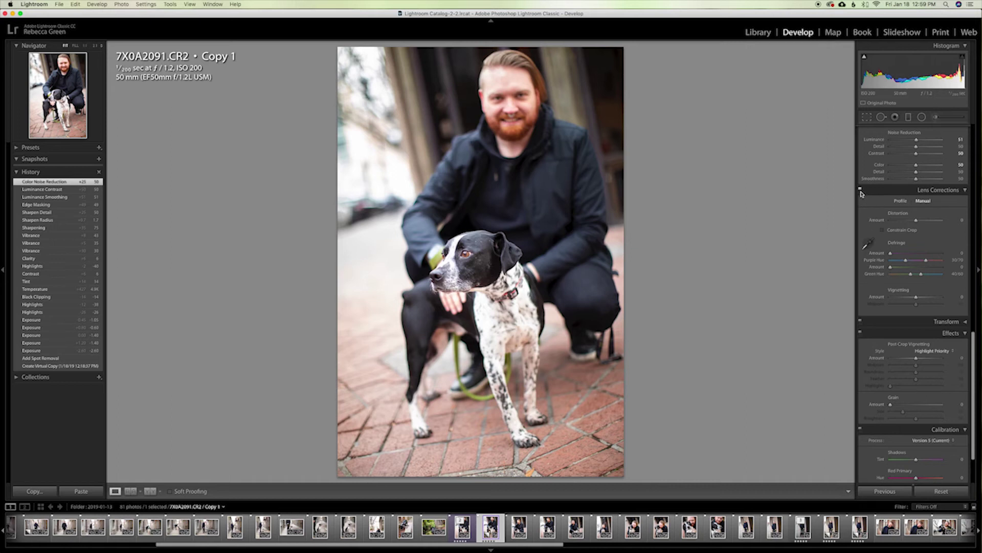
click(861, 193)
click(916, 219)
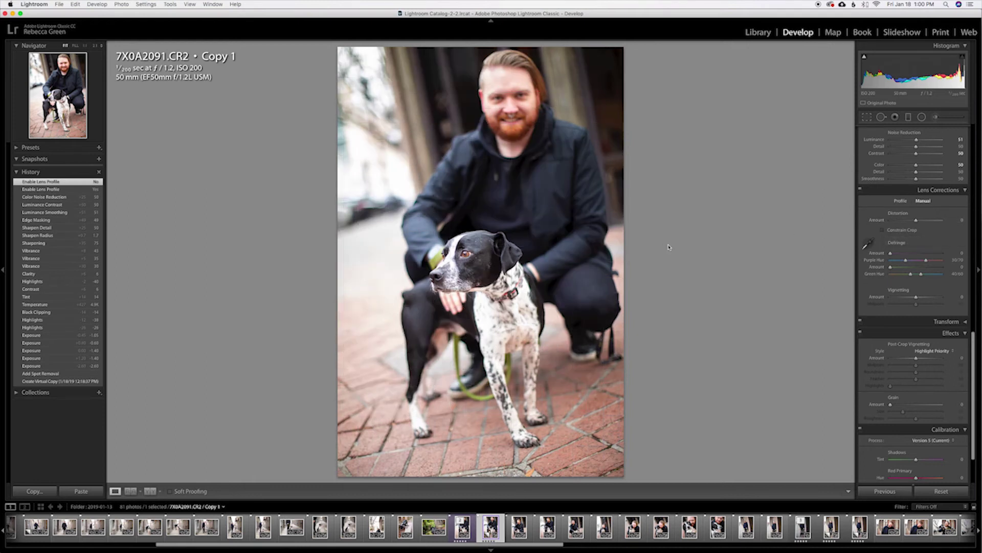
click(883, 231)
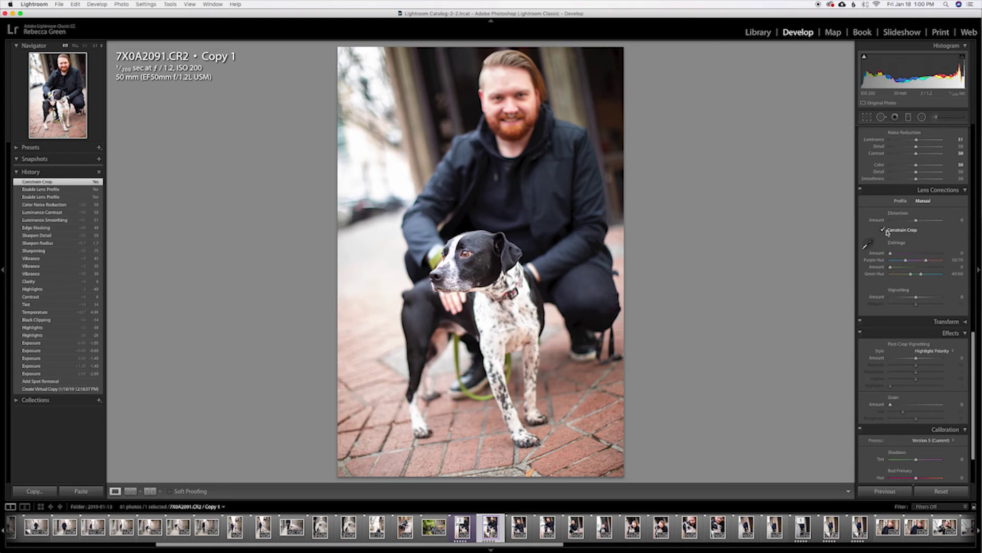
drag(916, 220, 916, 221)
Try enabling the lens profile corrections on the photo
click(900, 201)
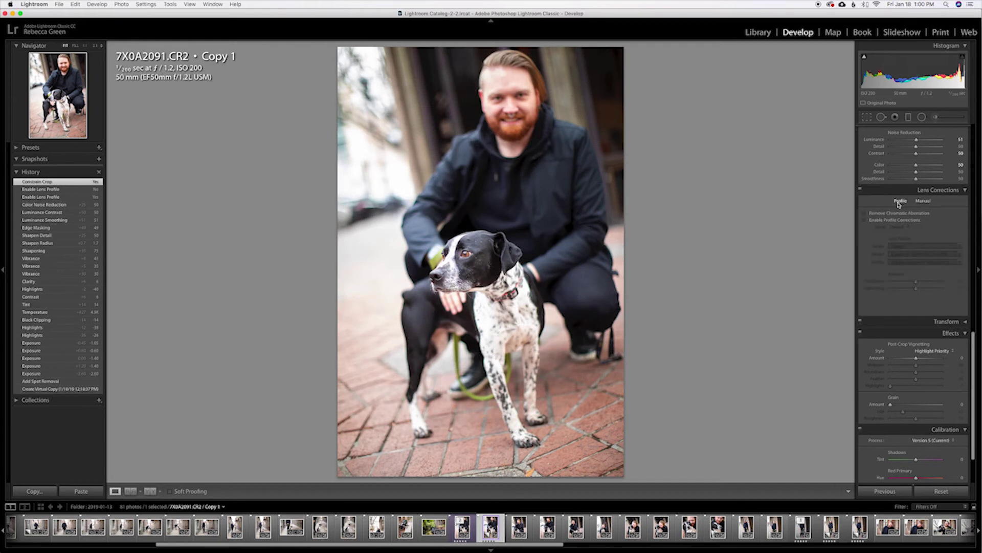
click(867, 221)
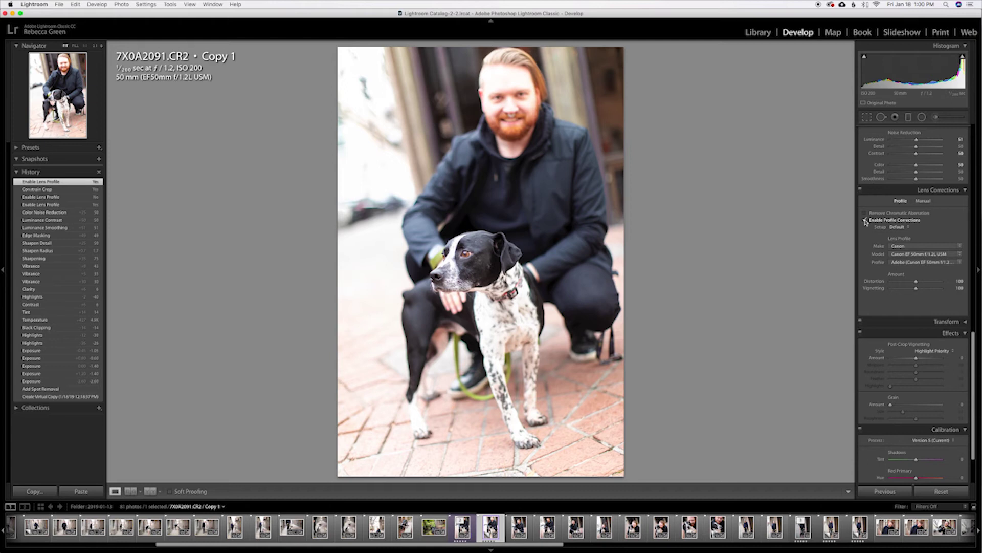
click(865, 220)
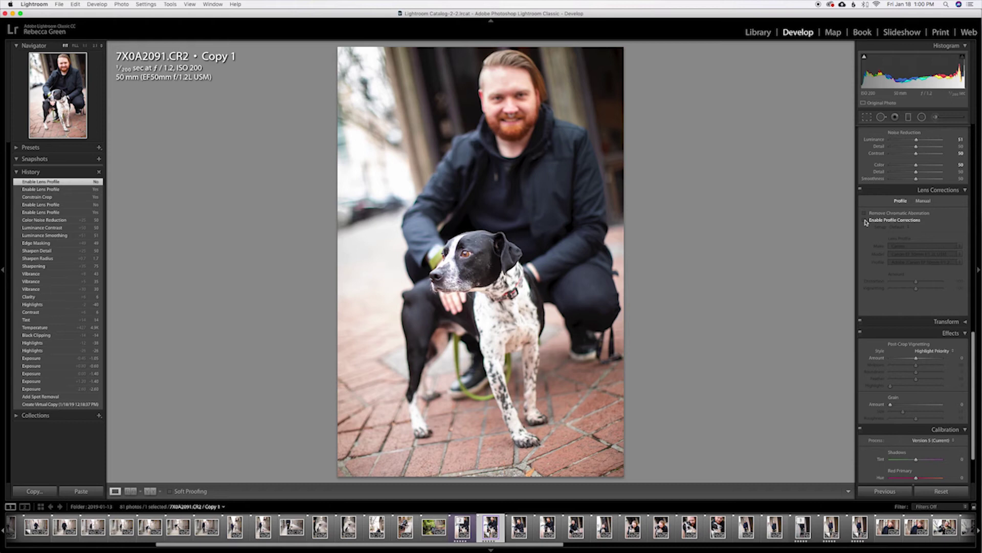
Set the manual lens distortion amount to +3, checking the photo with Constrain Crop off and on again
click(922, 201)
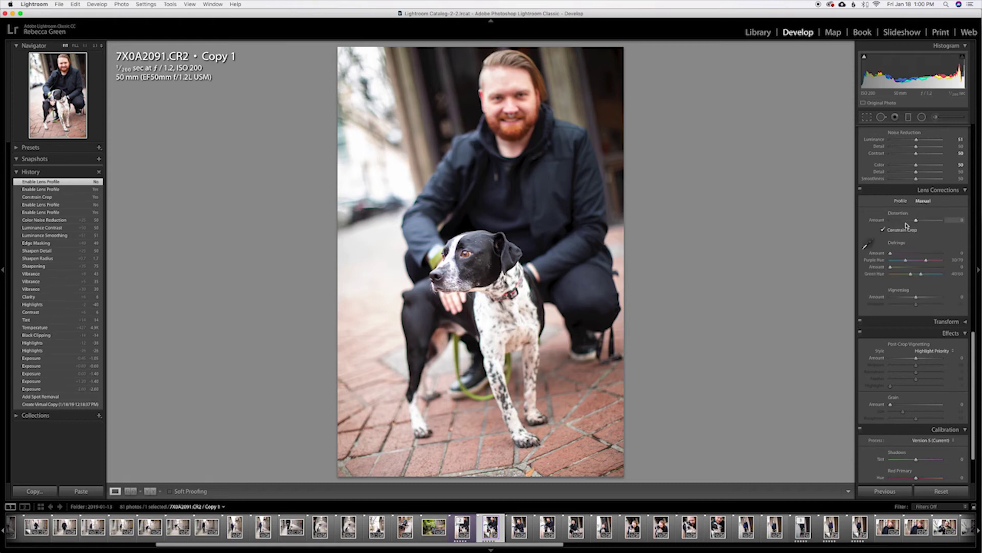
mouse_move(907, 225)
drag(917, 223, 917, 223)
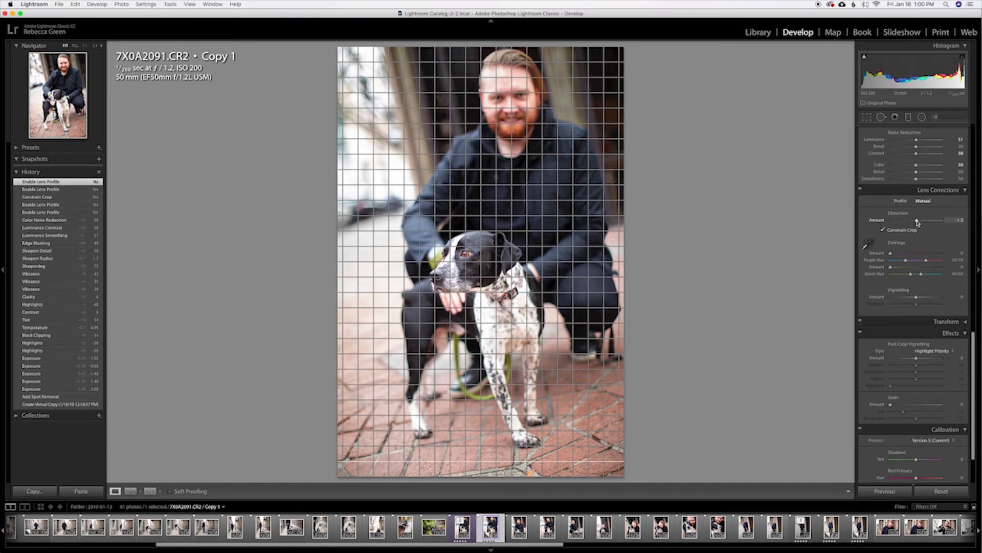
click(884, 231)
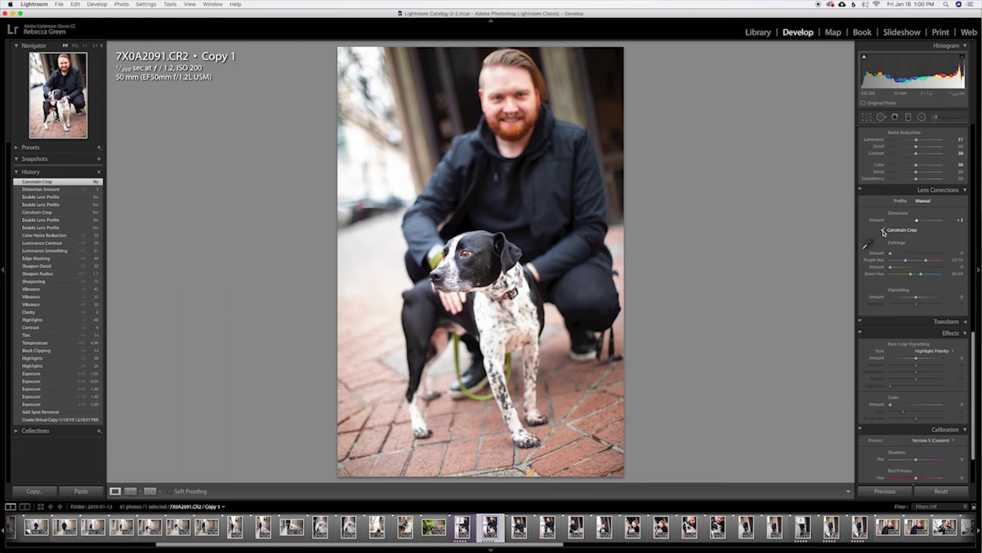
click(884, 231)
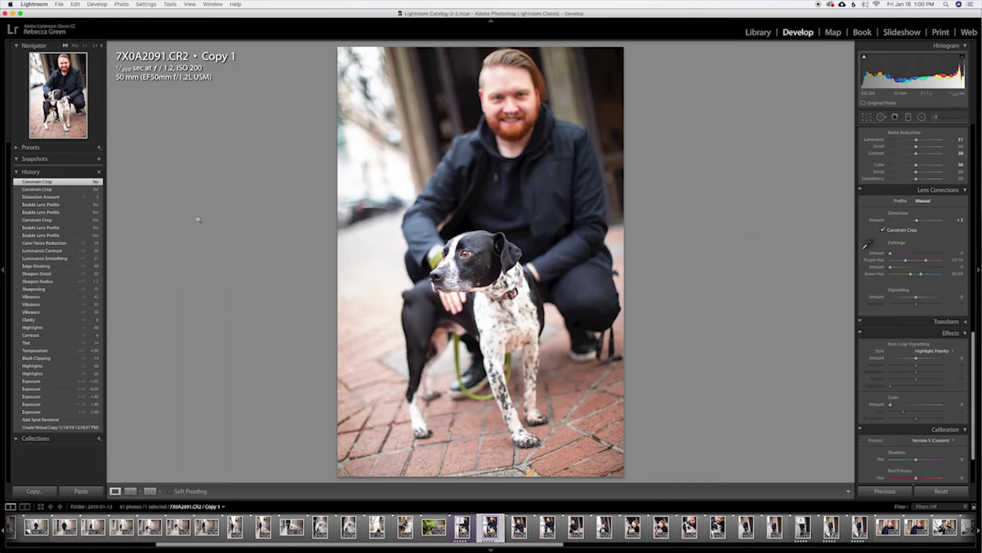
Compare the photo before and after the distortion correction using its history states, ending on the latest state
click(52, 205)
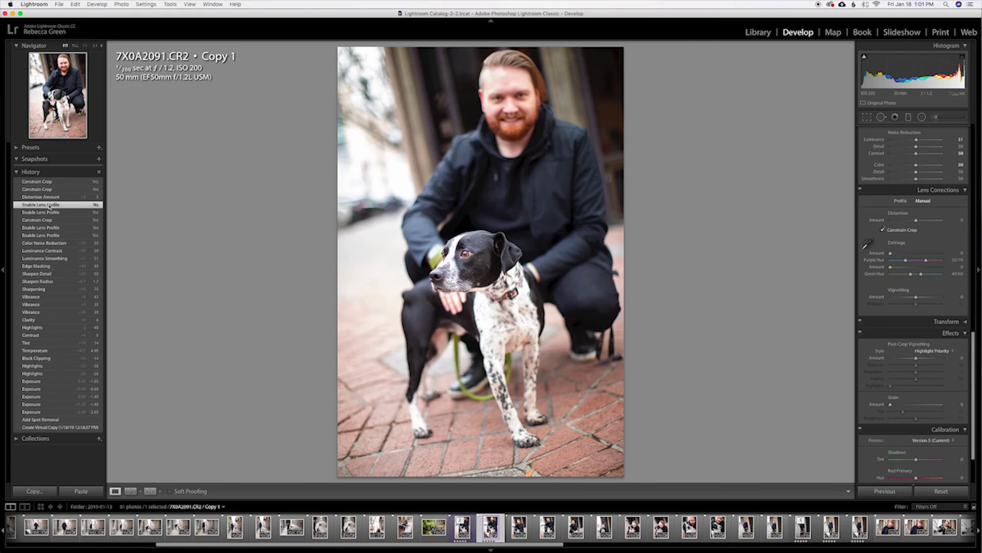
click(48, 182)
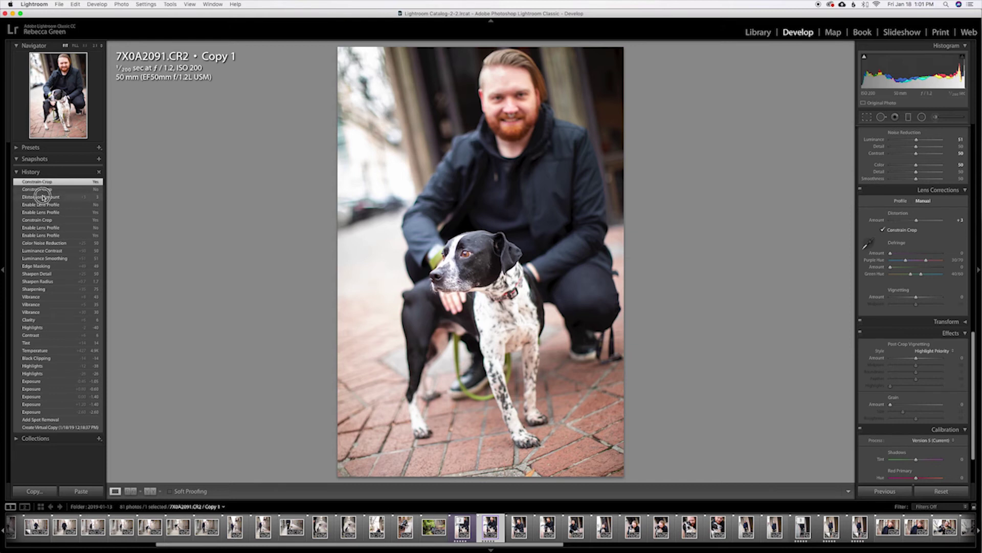
click(43, 197)
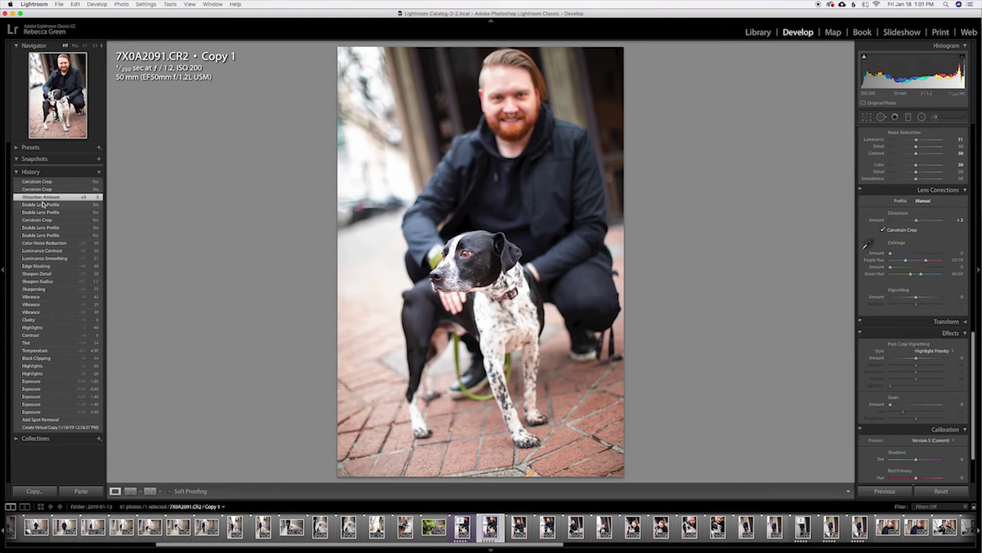
click(42, 203)
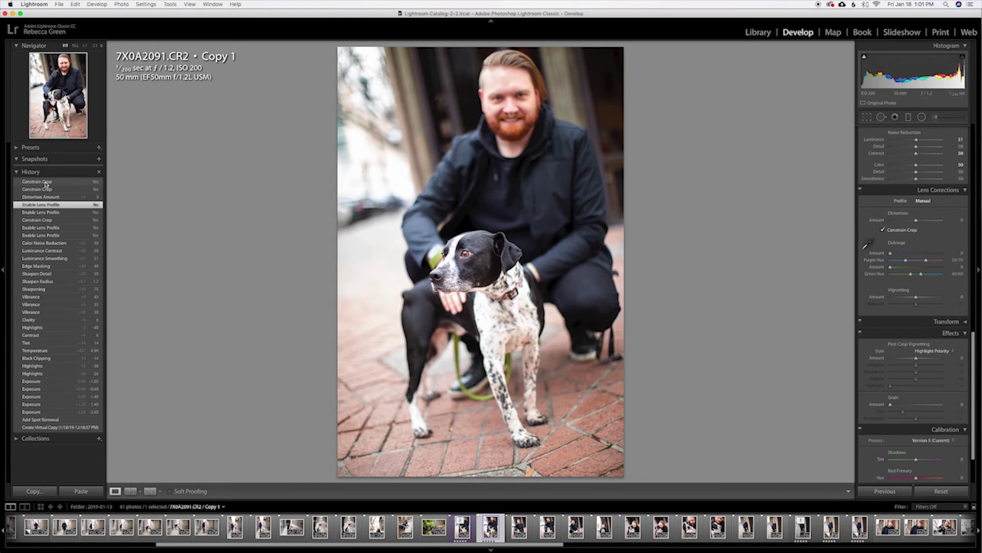
click(45, 182)
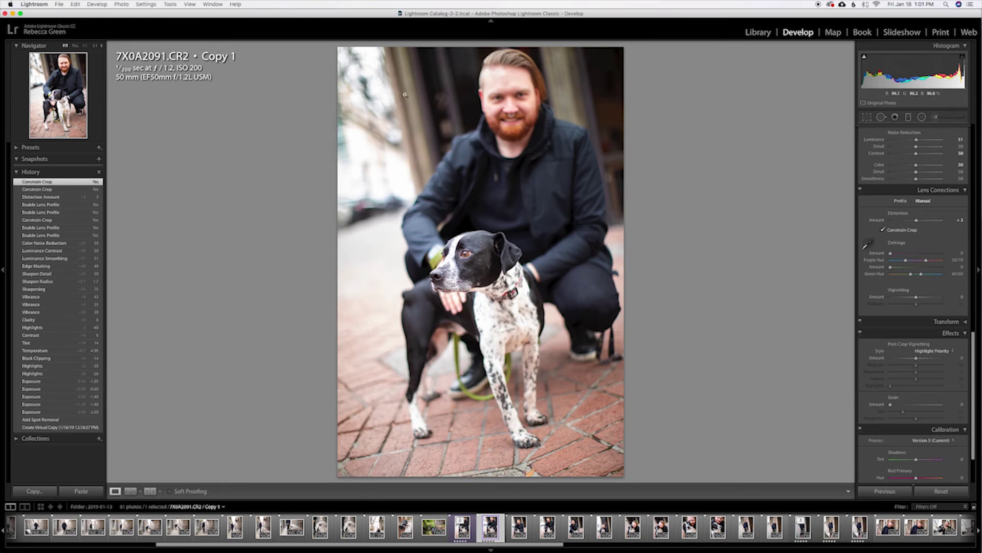
Enable chromatic aberration removal in the lens corrections and compare the photo before and after it
click(900, 201)
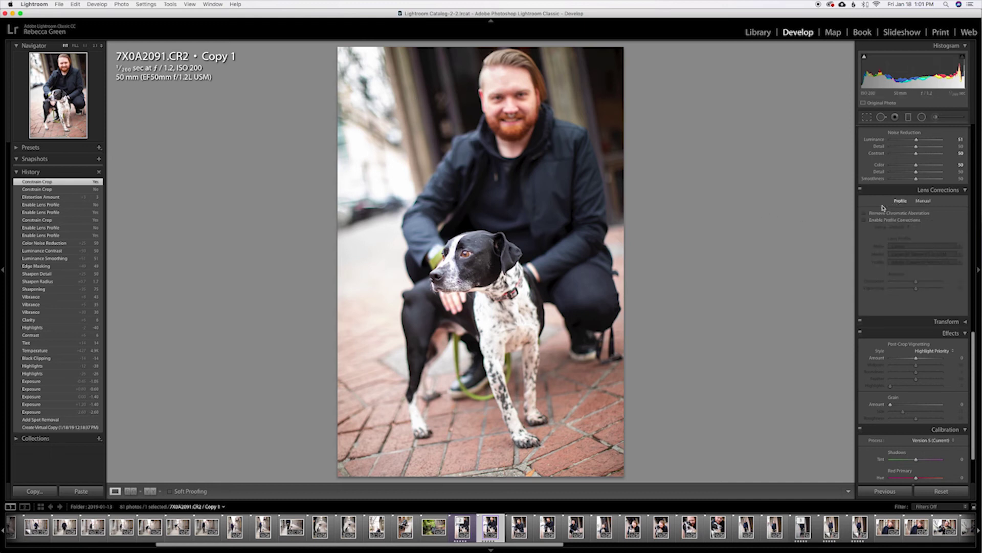
click(924, 202)
click(906, 201)
click(877, 214)
click(923, 202)
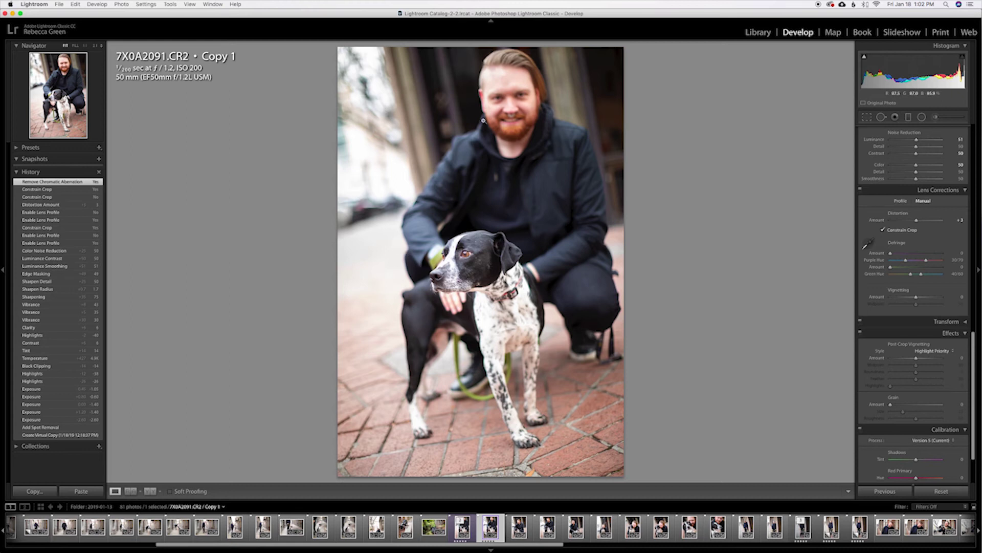
click(42, 190)
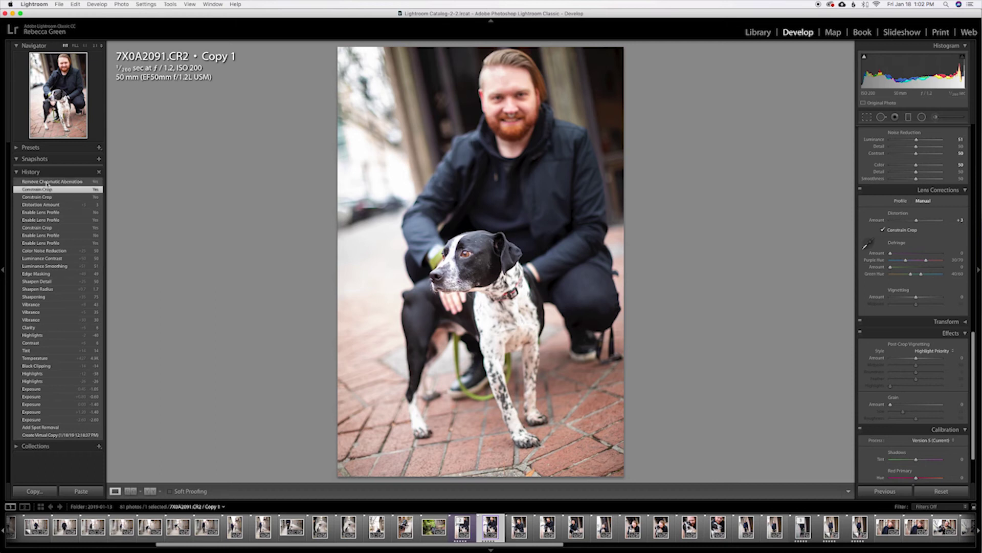
click(47, 183)
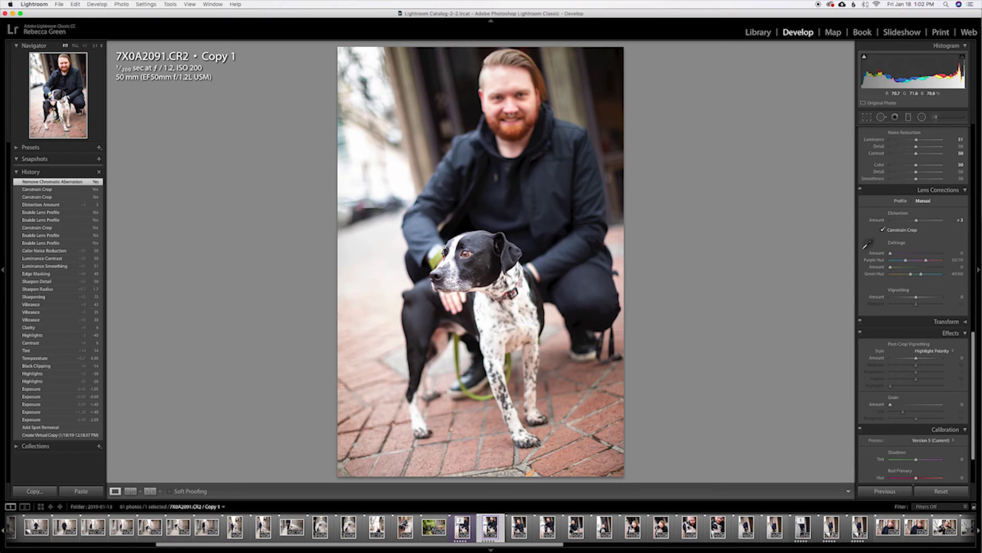
Inspect the dog's face and the blurred background close up for color fringing, and return to the full photo view
click(448, 269)
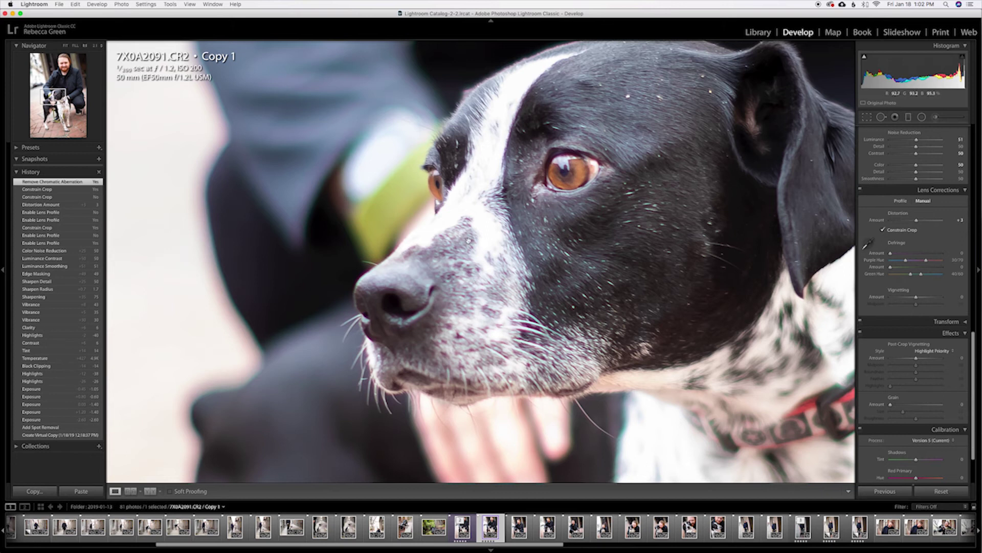
click(199, 160)
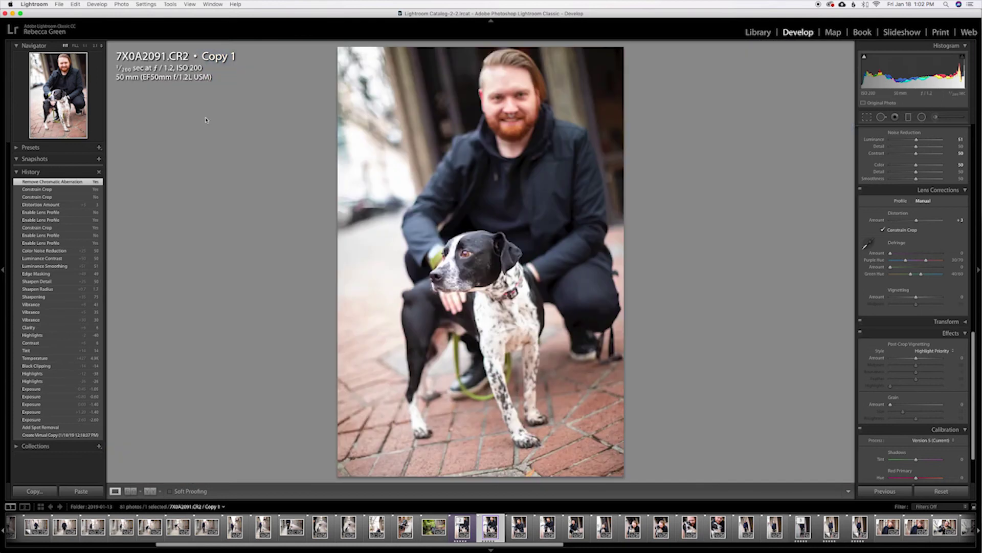
click(374, 100)
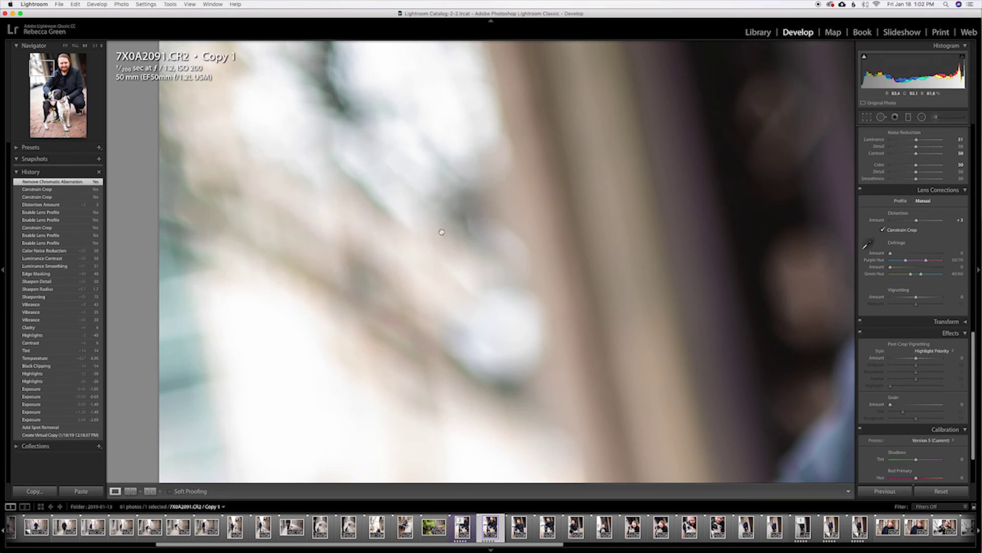
click(70, 102)
click(66, 46)
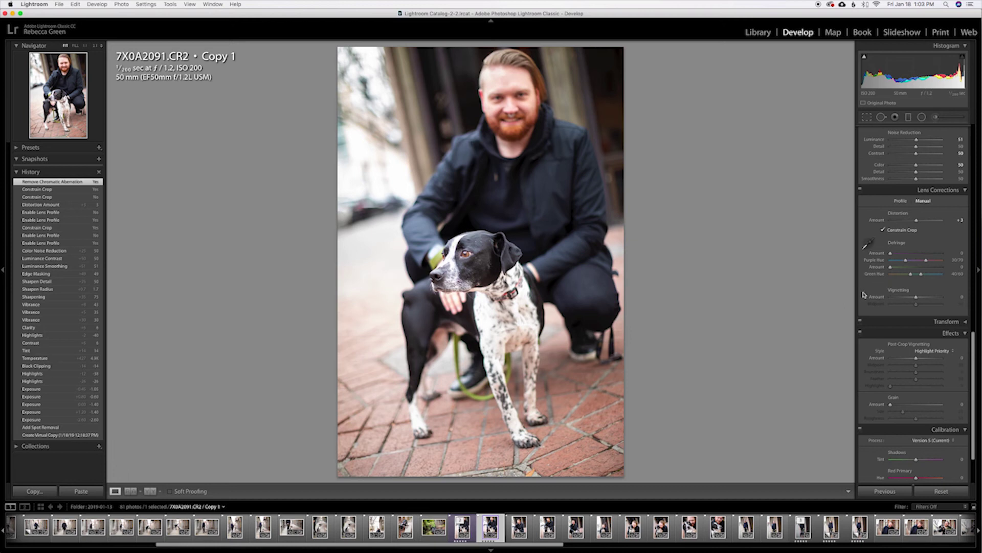
Set both the purple and the green defringe amounts to 8
click(908, 254)
drag(908, 254, 911, 268)
click(908, 267)
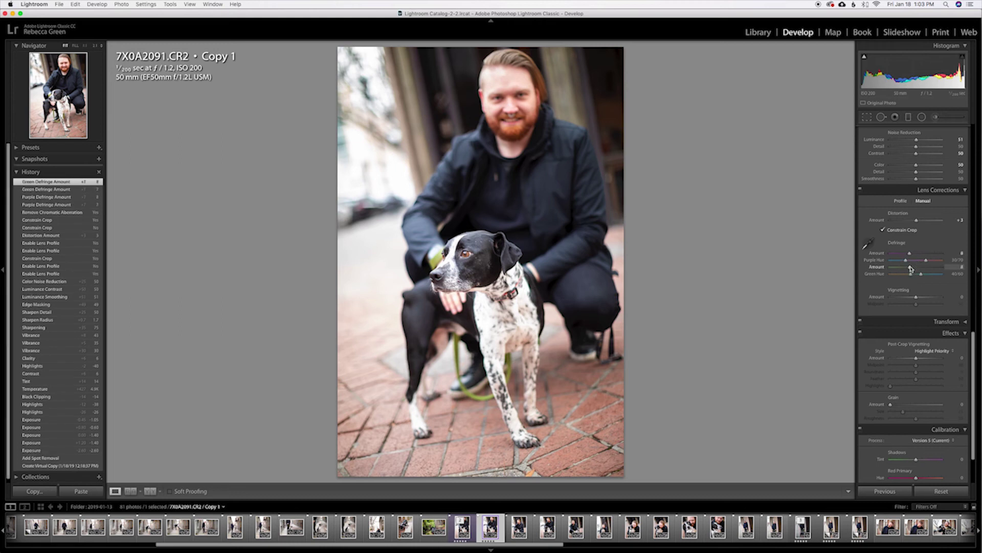
Compare the photo before and after defringing using its history states, in full view and close up on the dog's face, ending on the latest state
click(39, 220)
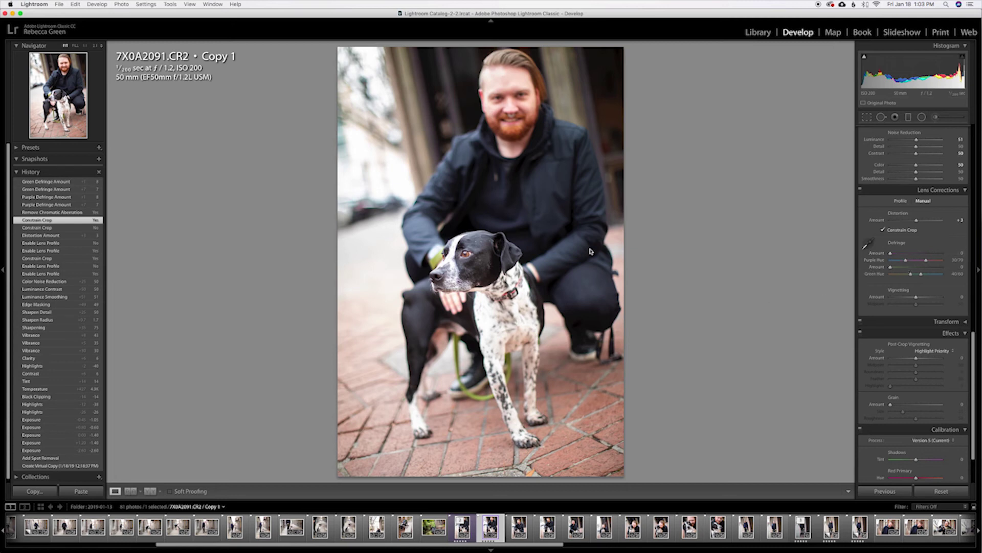
click(54, 183)
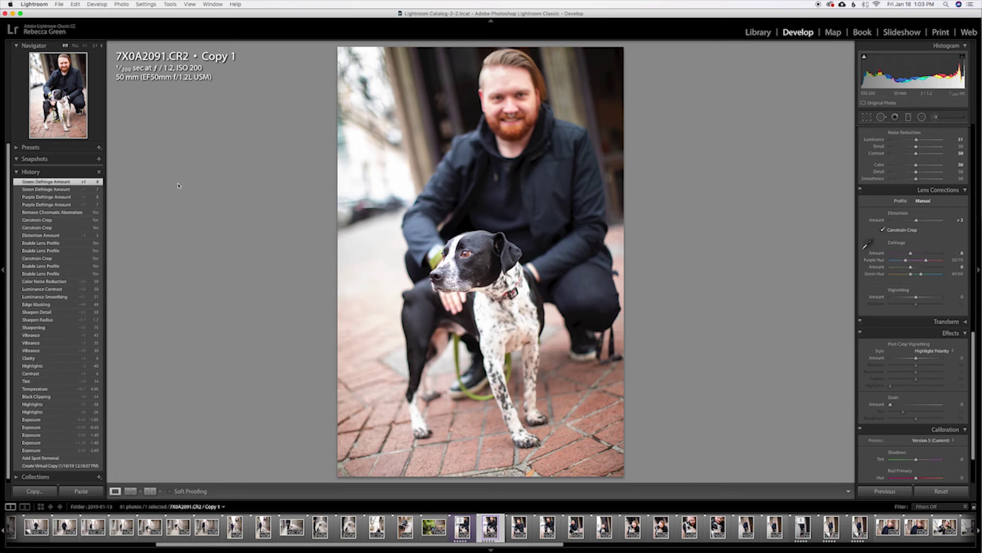
click(444, 275)
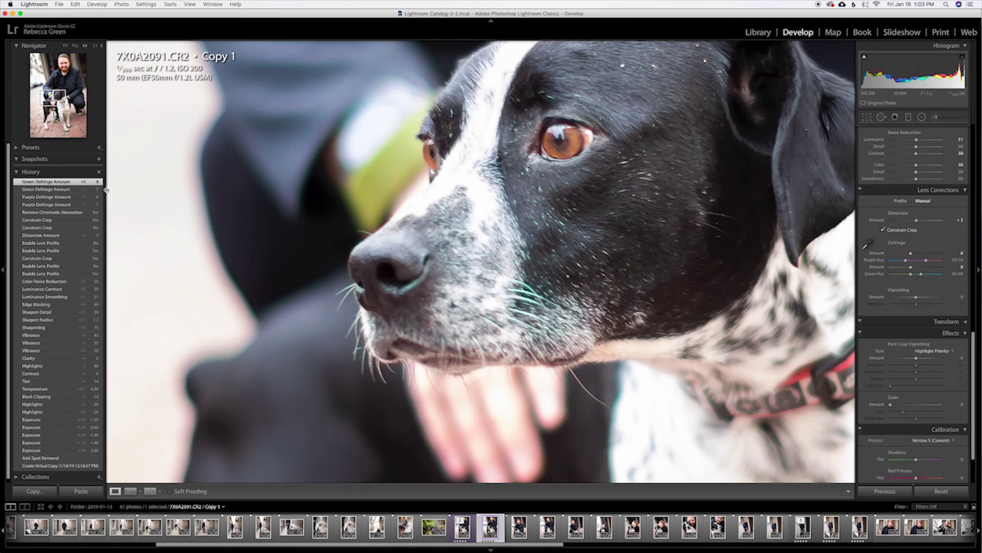
click(47, 221)
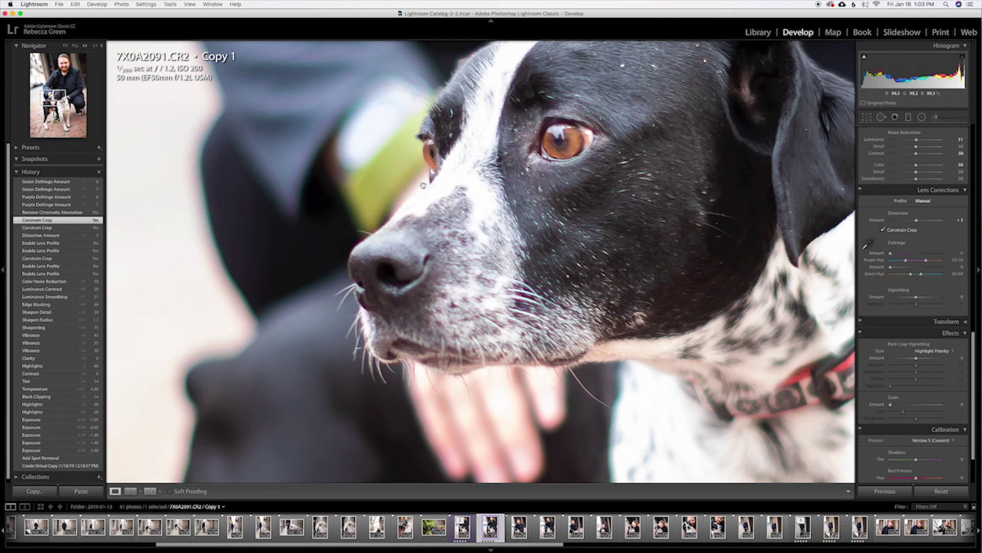
click(62, 182)
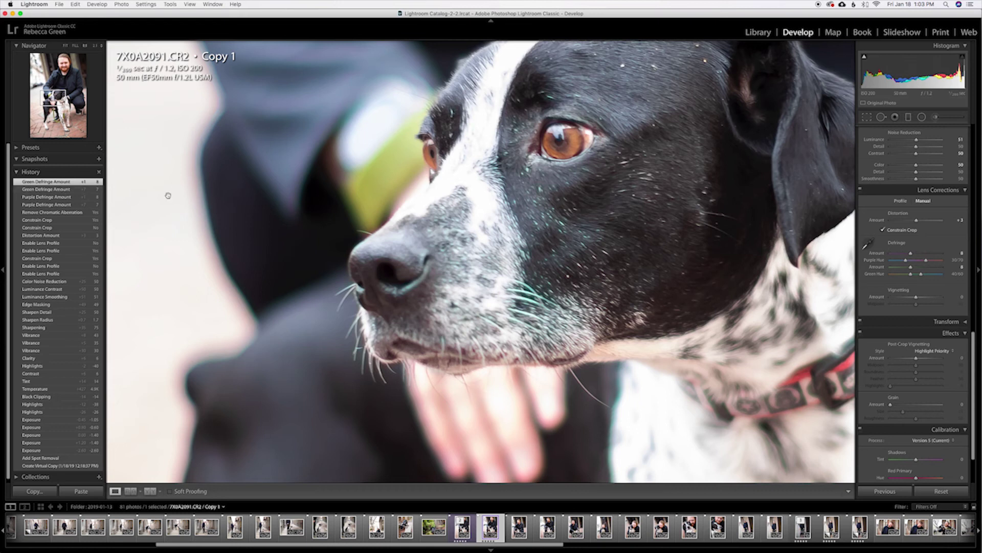
click(384, 201)
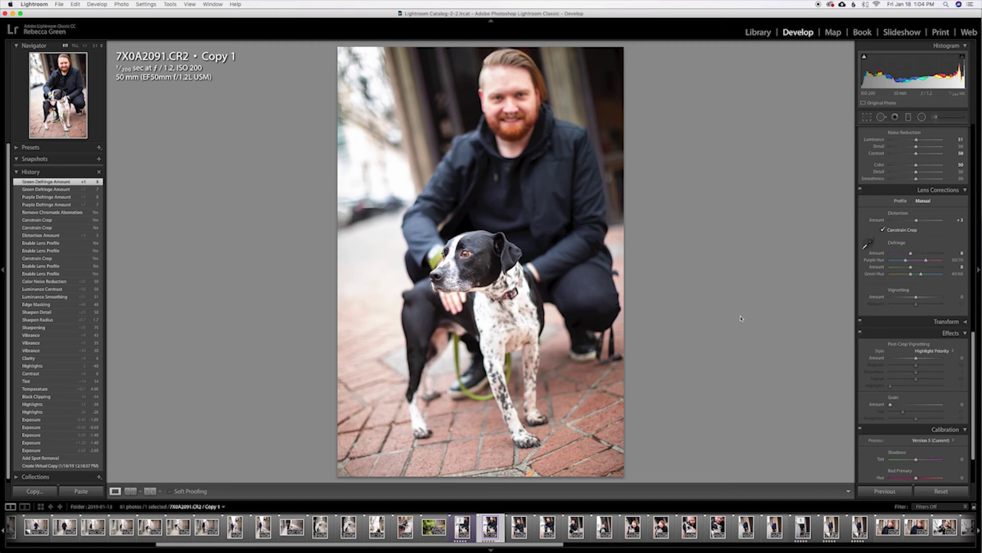
Add a slight dark post-crop vignette with midpoint 57, roundness +9 and feather 54, and compare the photo with and without the effects
scroll(918, 355, down, 2)
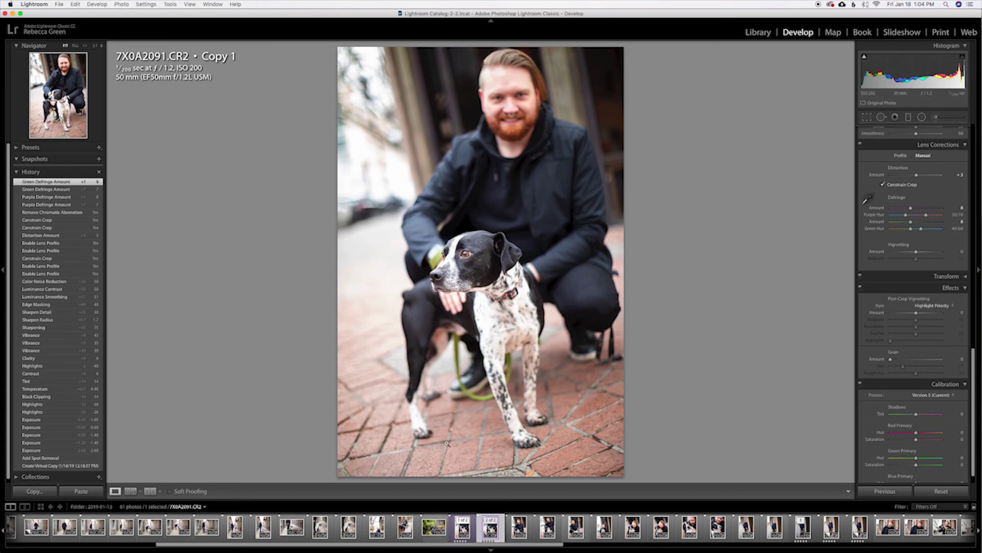
click(917, 314)
drag(916, 315, 920, 321)
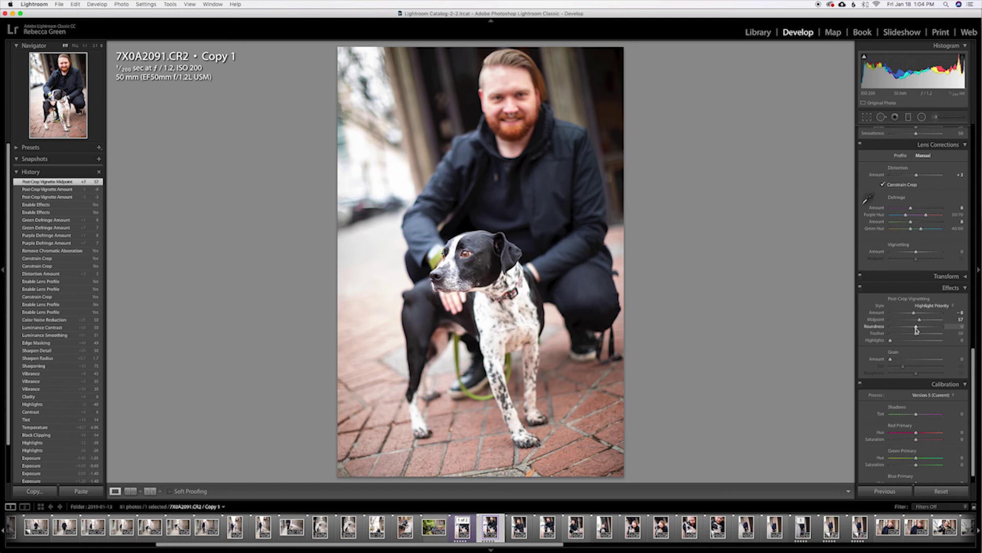
drag(917, 329, 919, 328)
drag(918, 328, 919, 329)
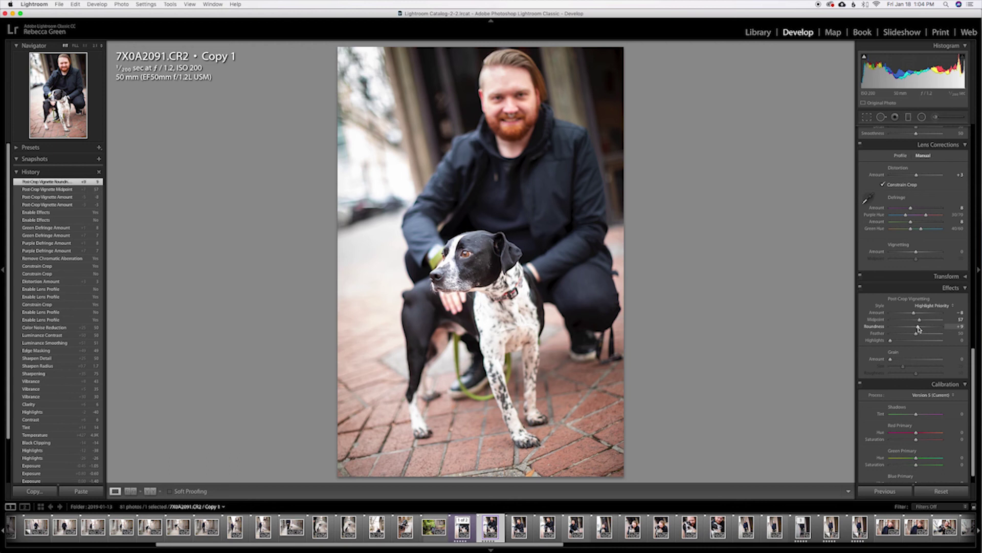
drag(916, 332, 919, 332)
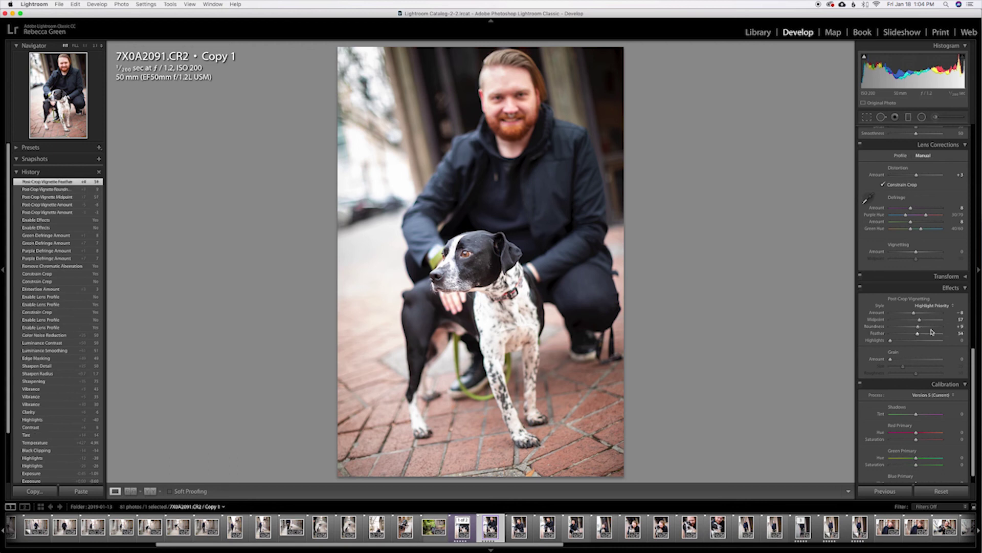
click(860, 289)
click(860, 289)
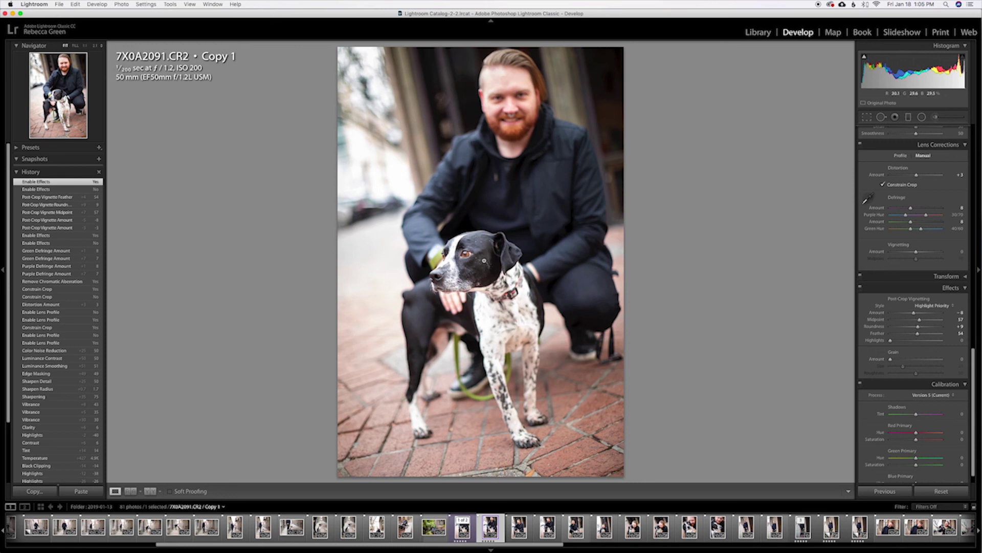
Clone away the light specks on the top and side of the dog's head with the Spot Removal tool at size 11
click(484, 260)
click(879, 117)
key(bracketleft)
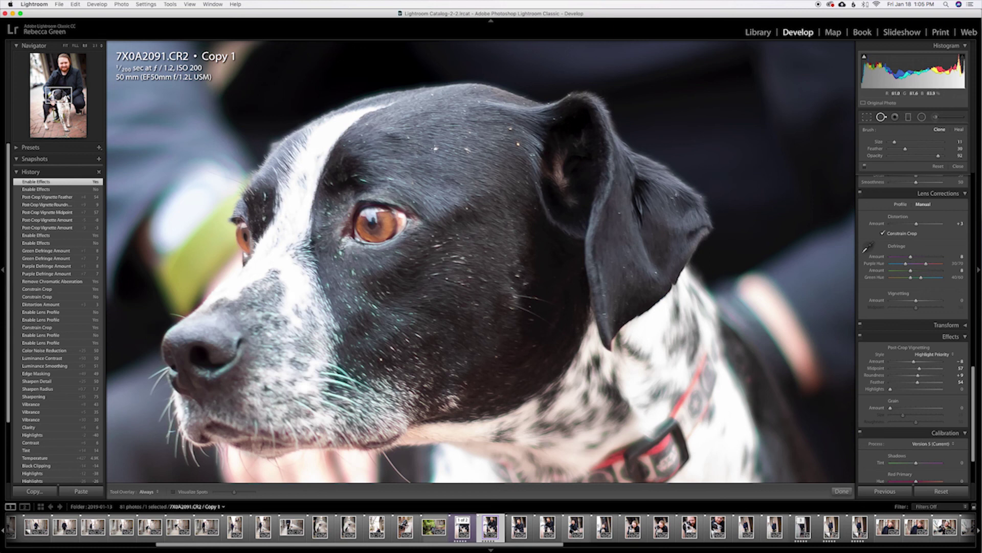
click(435, 148)
click(467, 149)
click(510, 128)
click(518, 145)
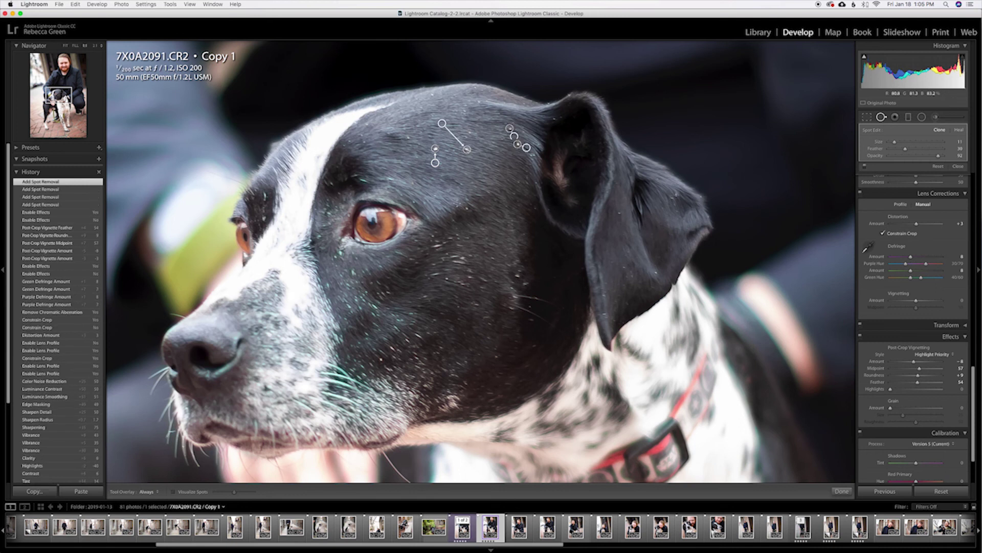
click(468, 208)
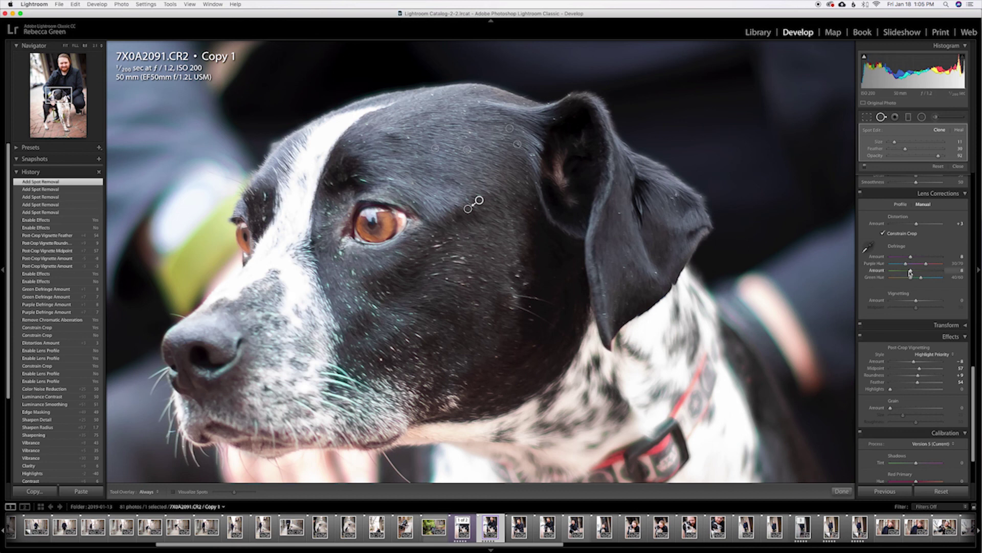
Set the green defringe amount to 10 and the green hue range to 40/53
drag(911, 270, 915, 272)
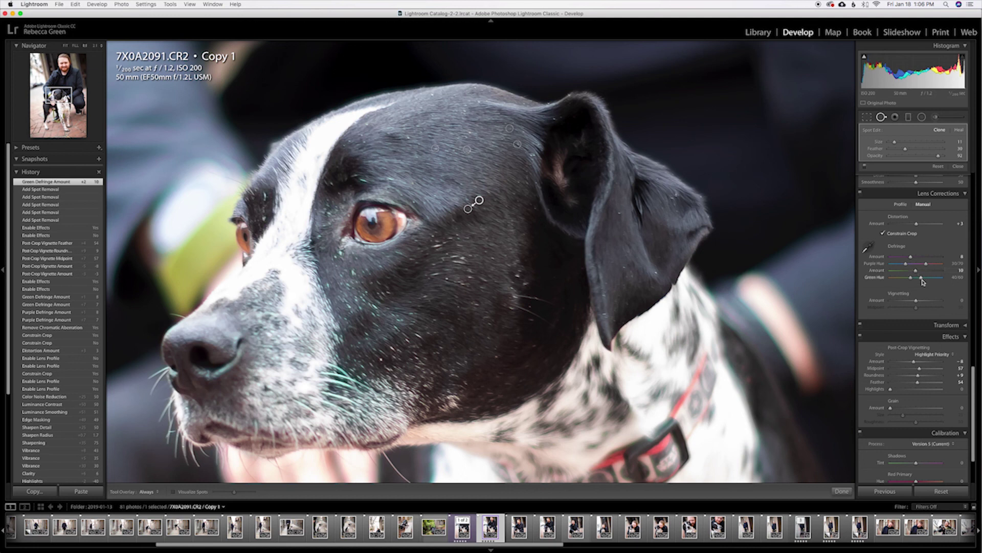
drag(921, 277, 918, 280)
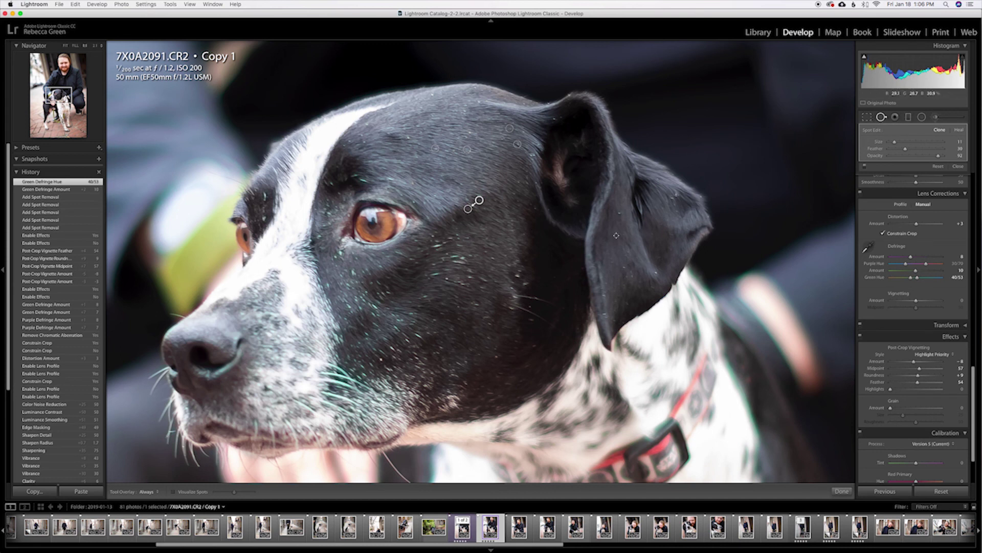
Clone away the specks on the dog's ear and around its eyes, and finish spot removal in the full photo view
click(620, 213)
click(623, 268)
click(656, 272)
click(557, 121)
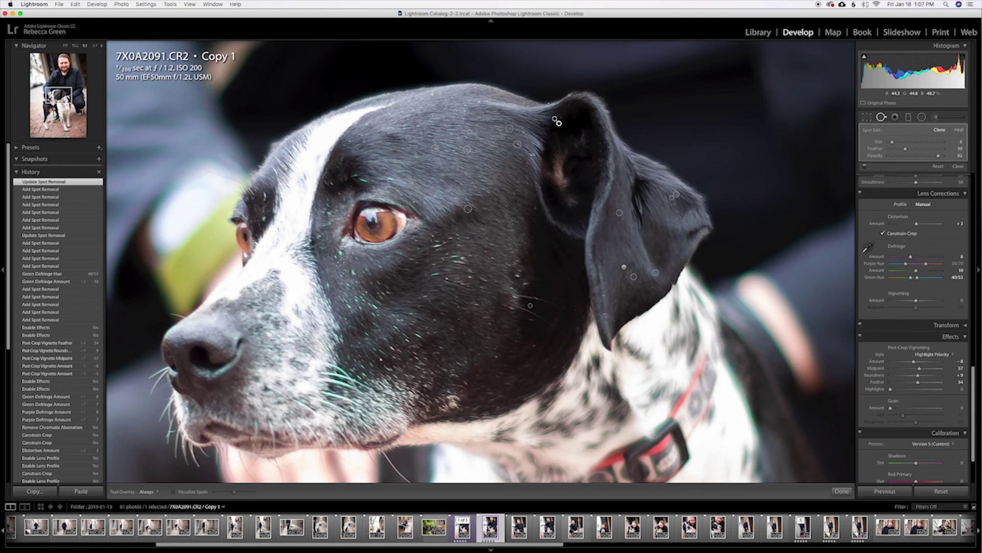
click(340, 253)
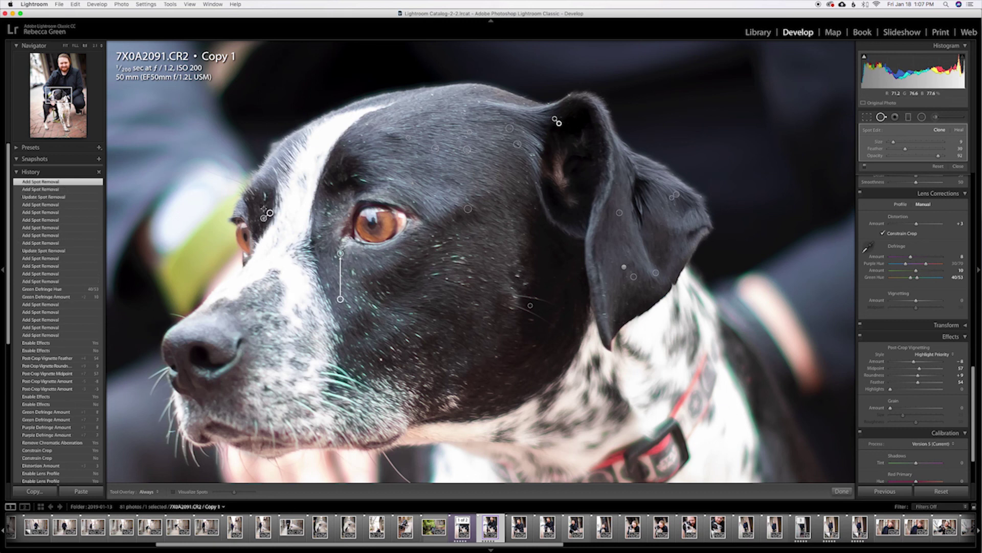
click(881, 117)
click(881, 117)
click(491, 186)
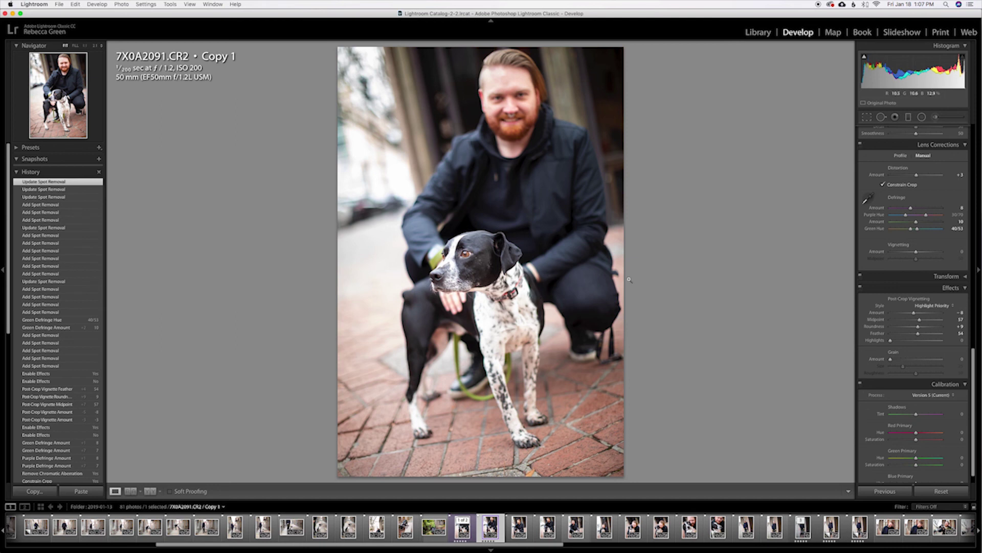
Inspect the retouched dog's face close up and compare the original virtual copy with the finished edit using history states, ending on the latest state
click(481, 258)
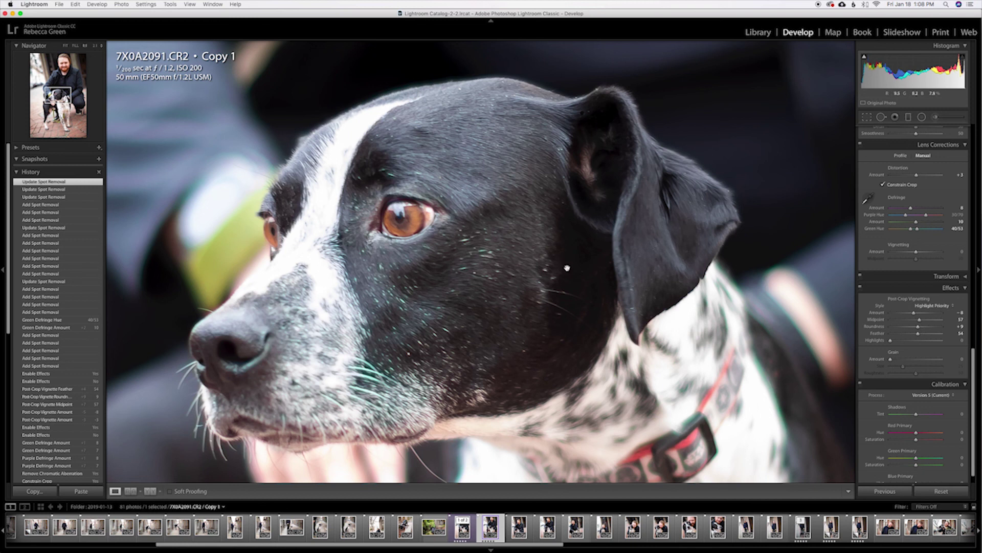
click(380, 196)
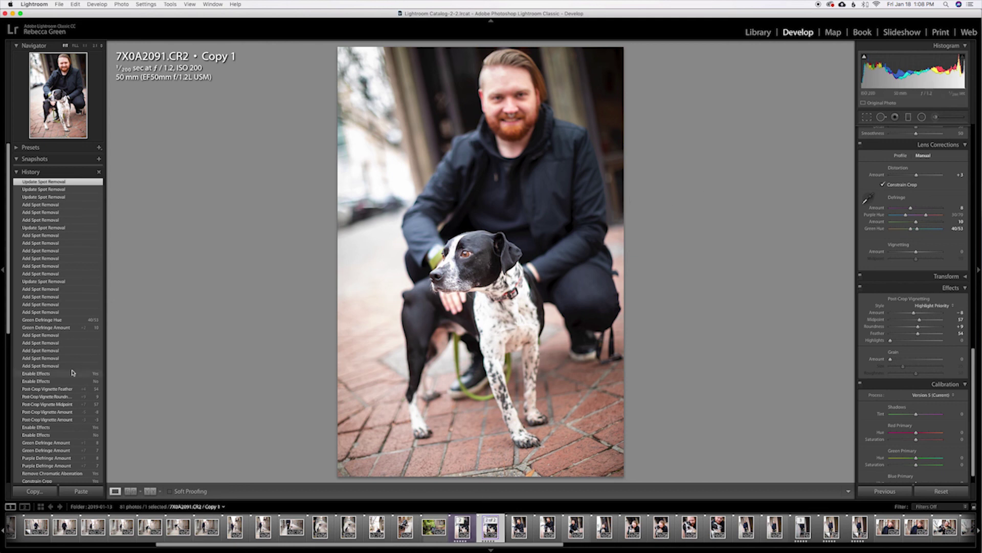
scroll(72, 372, down, 2)
scroll(73, 371, down, 5)
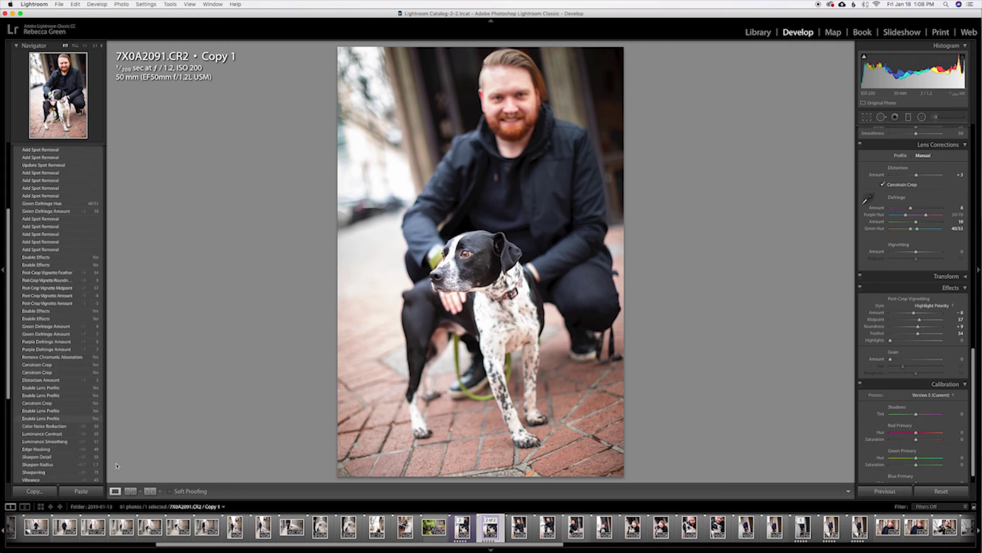
scroll(79, 456, down, 8)
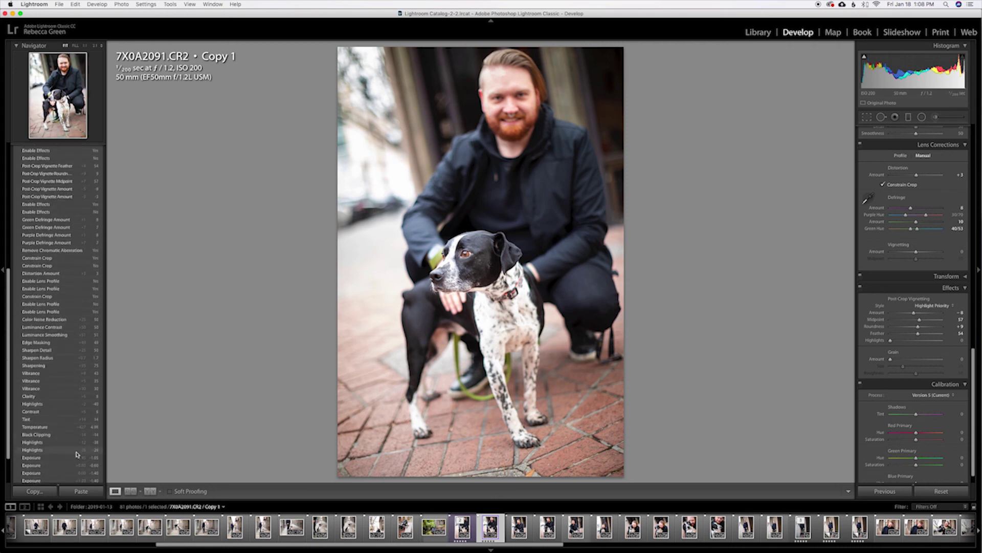
click(72, 462)
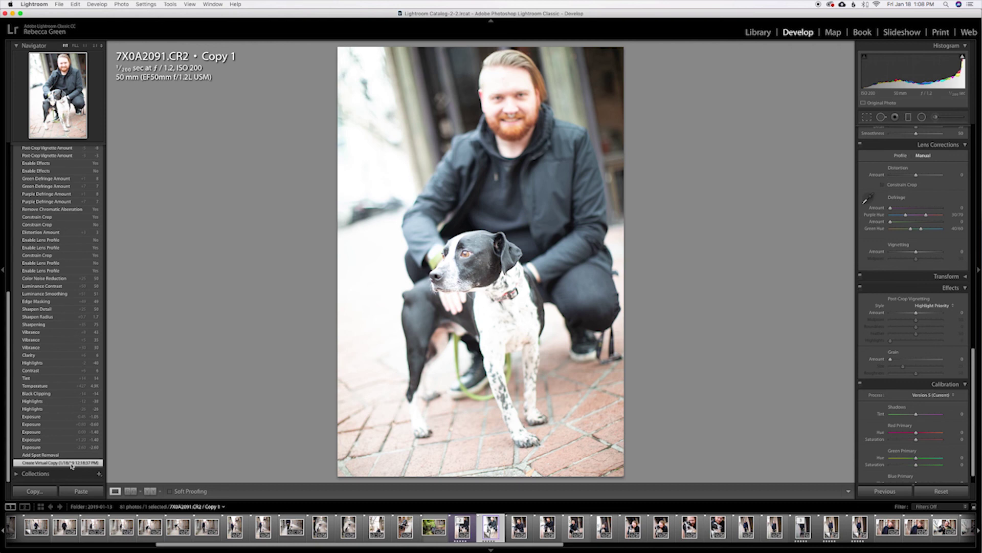
scroll(73, 407, up, 12)
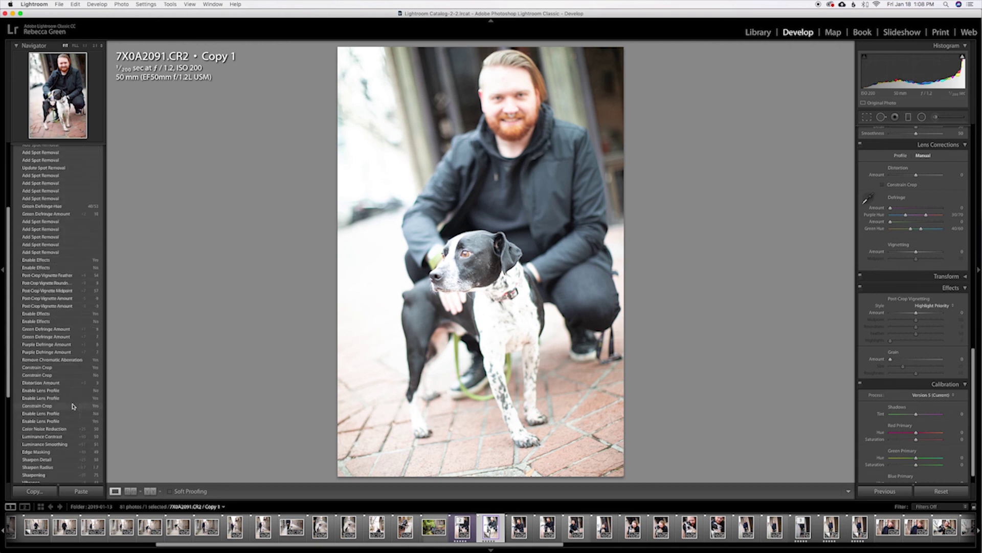
scroll(72, 407, up, 3)
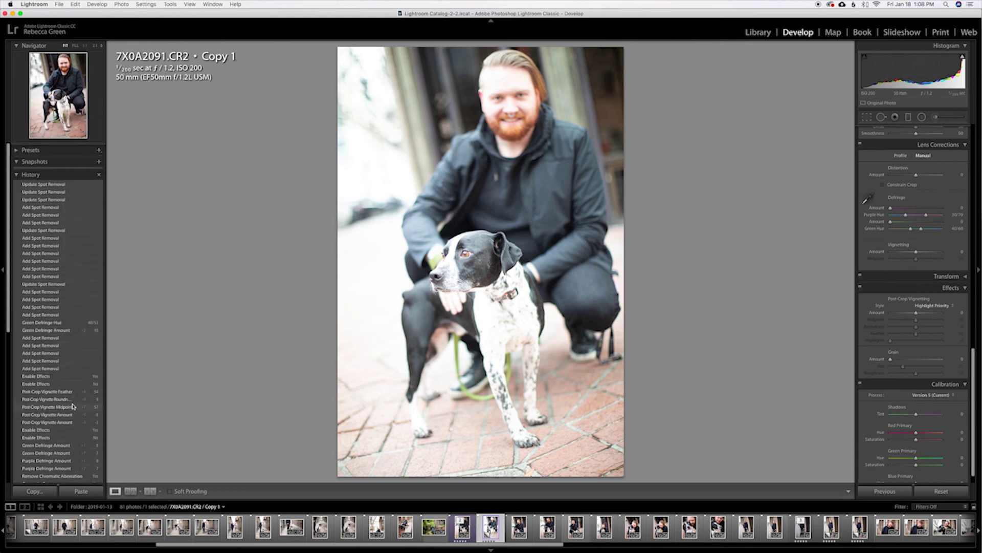
click(72, 184)
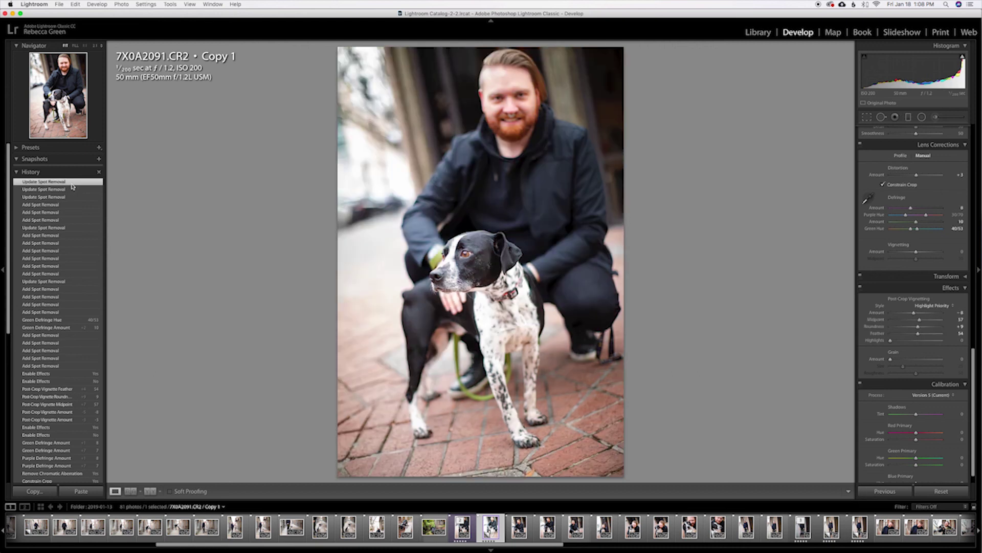